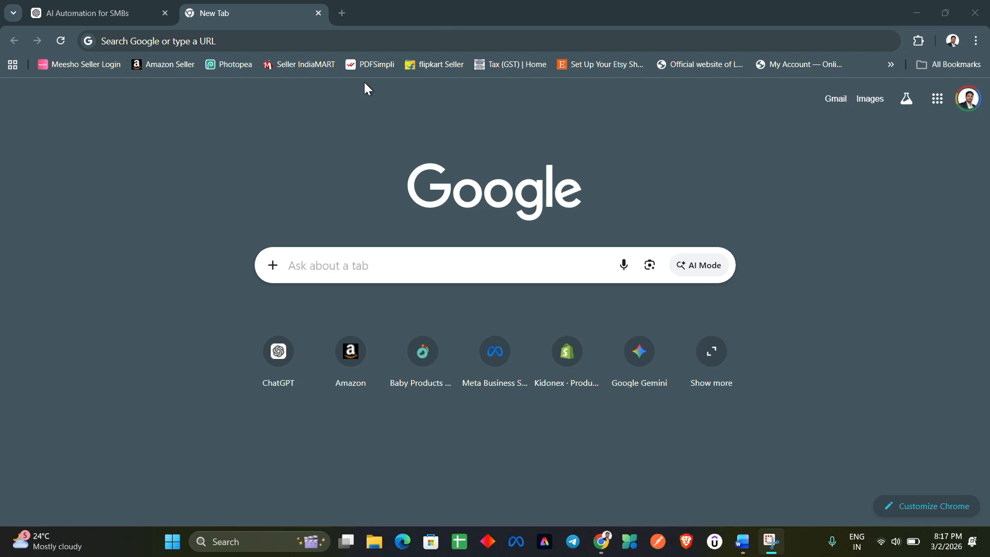
# Search Google for "google sheet" and create a new blank spreadsheet through the Google Sheets sign-in result
pyautogui.click(315, 277)
pyautogui.click(291, 36)
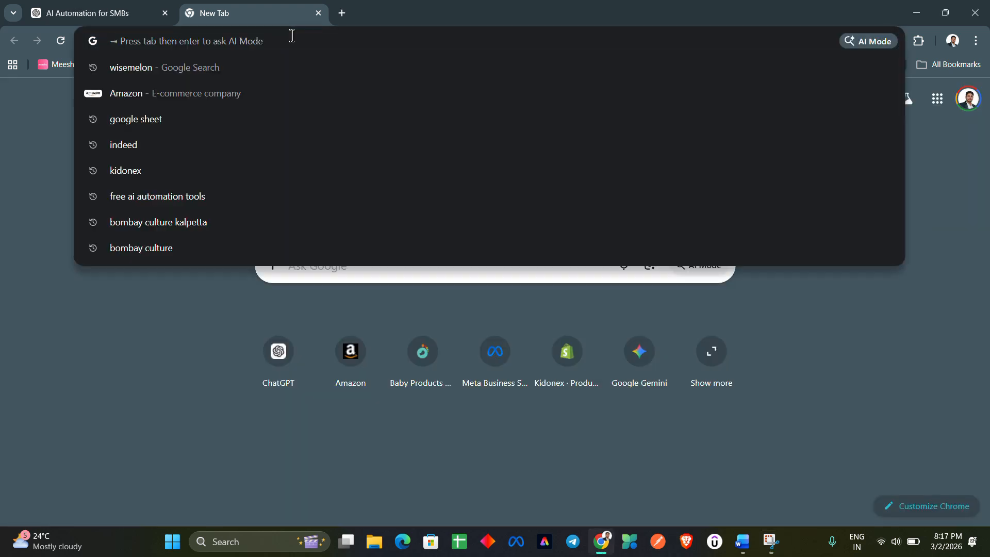
pyautogui.write('google')
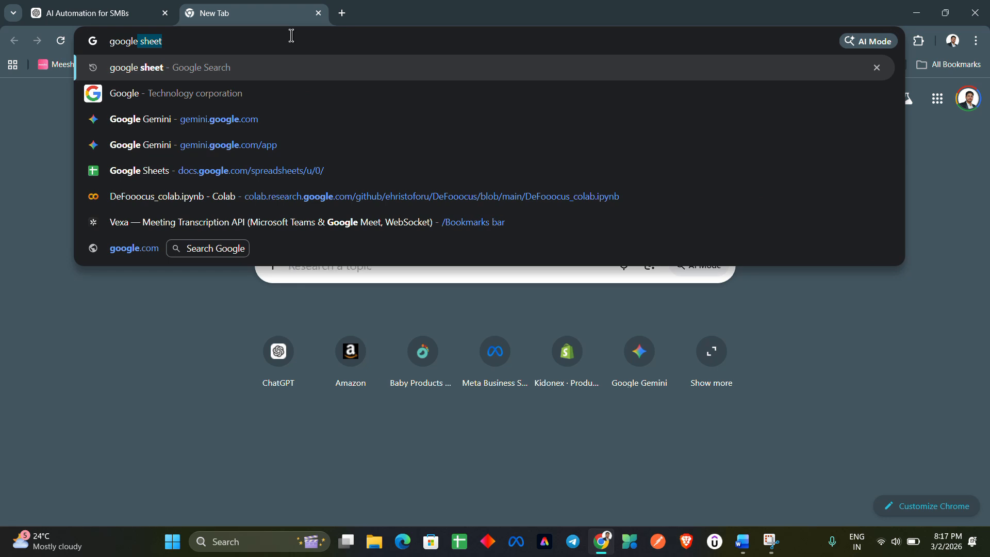
pyautogui.press('Return')
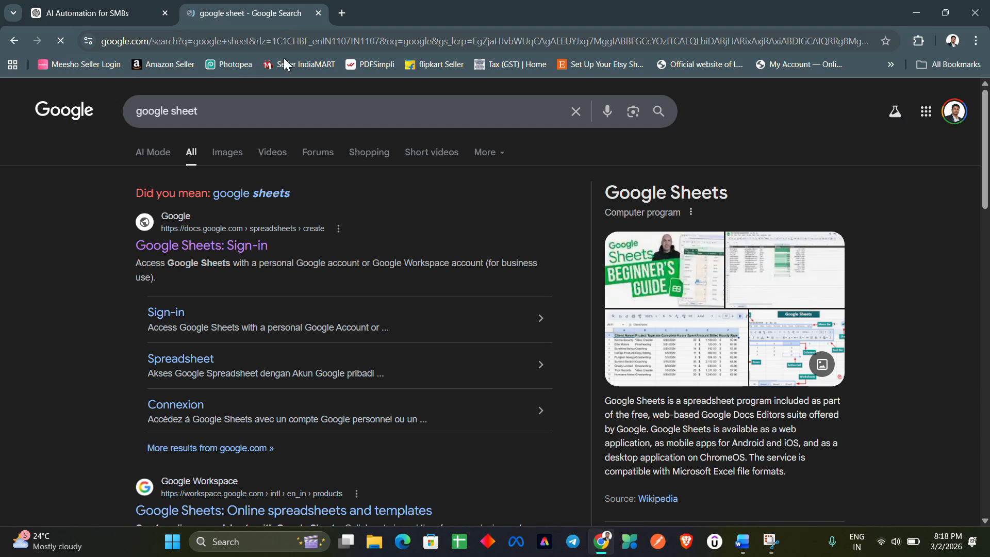
pyautogui.click(184, 244)
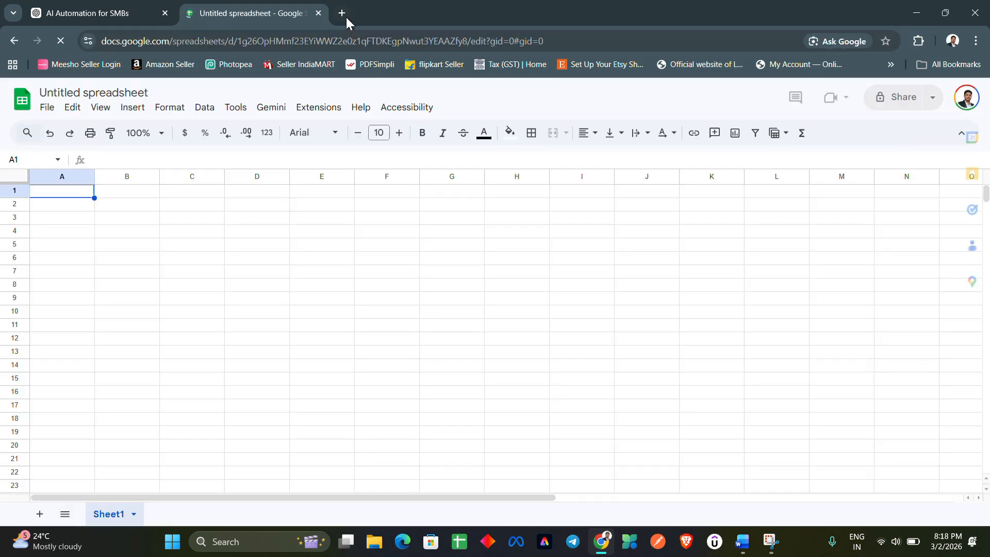
# Open the Google Sheets home page in a new browser tab from the Google apps launcher
pyautogui.click(342, 13)
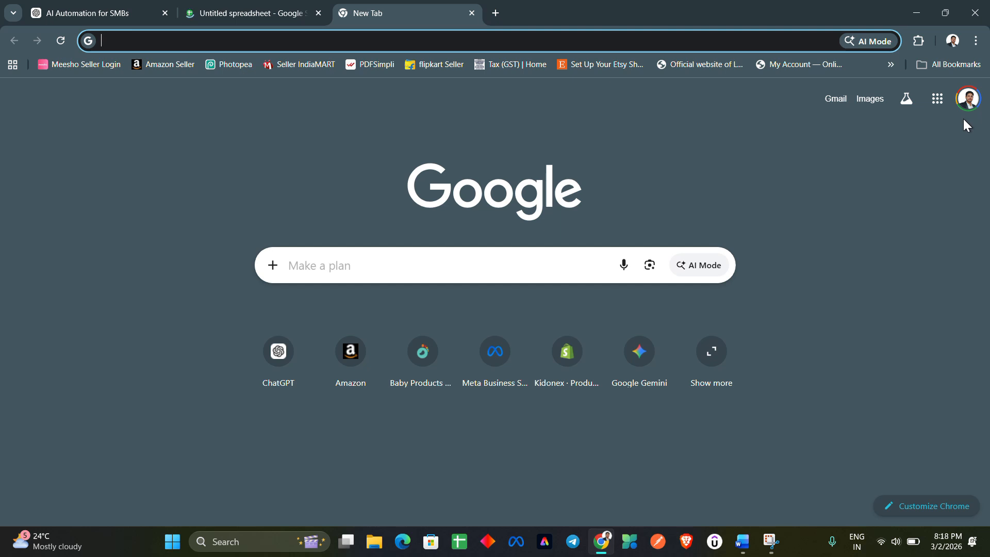
pyautogui.click(937, 105)
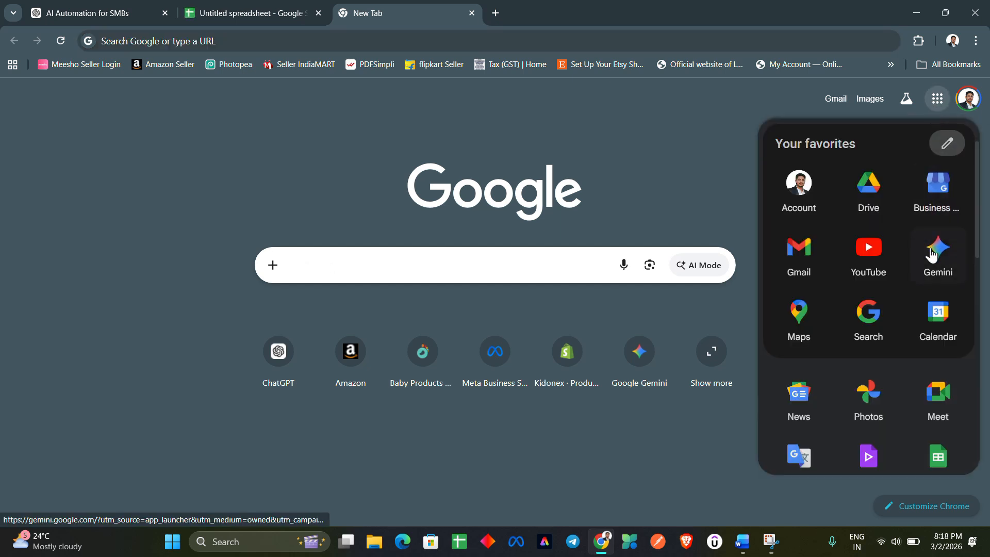
pyautogui.scroll(-3, 927, 264)
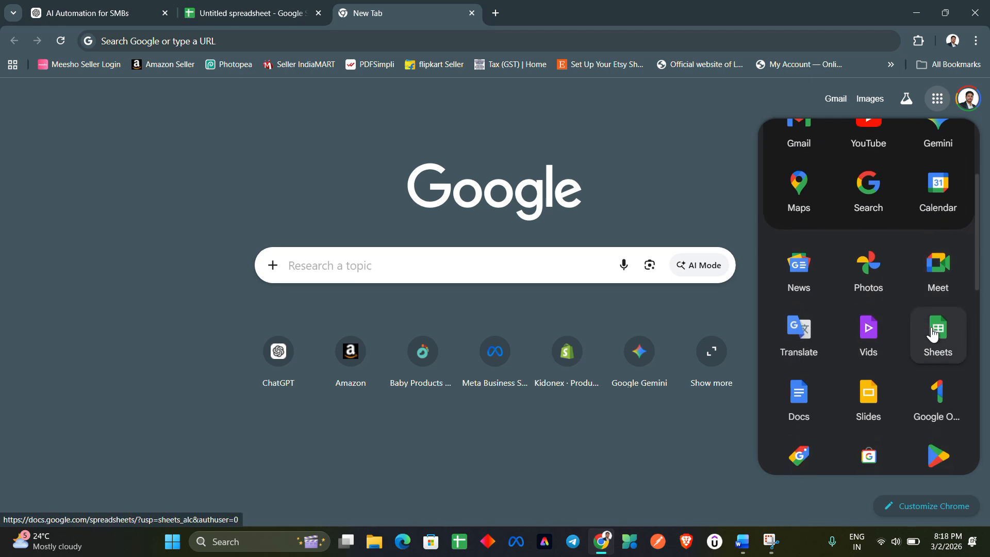
pyautogui.click(934, 334)
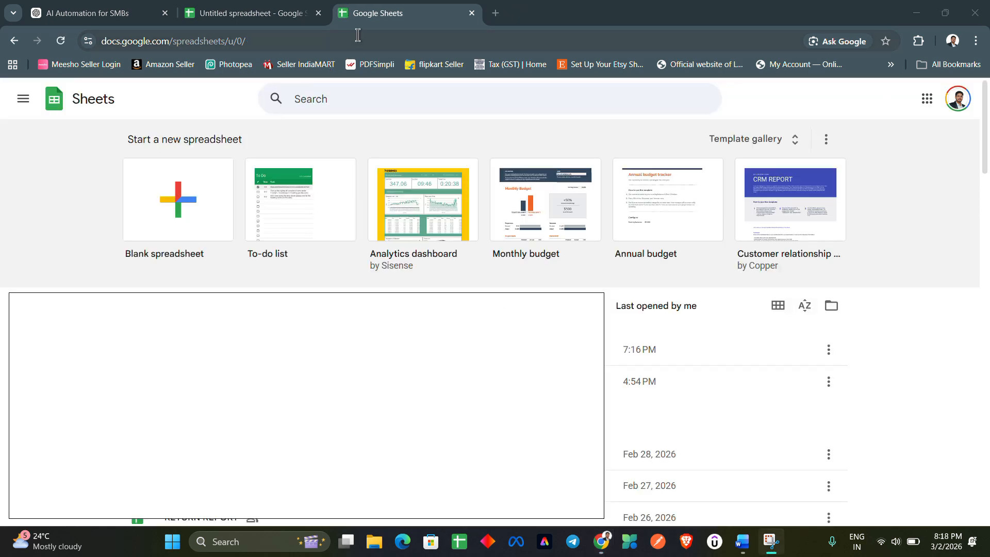
# Return to the untitled spreadsheet, dismiss the Tables suggestions and rename the file "automation"
pyautogui.click(266, 15)
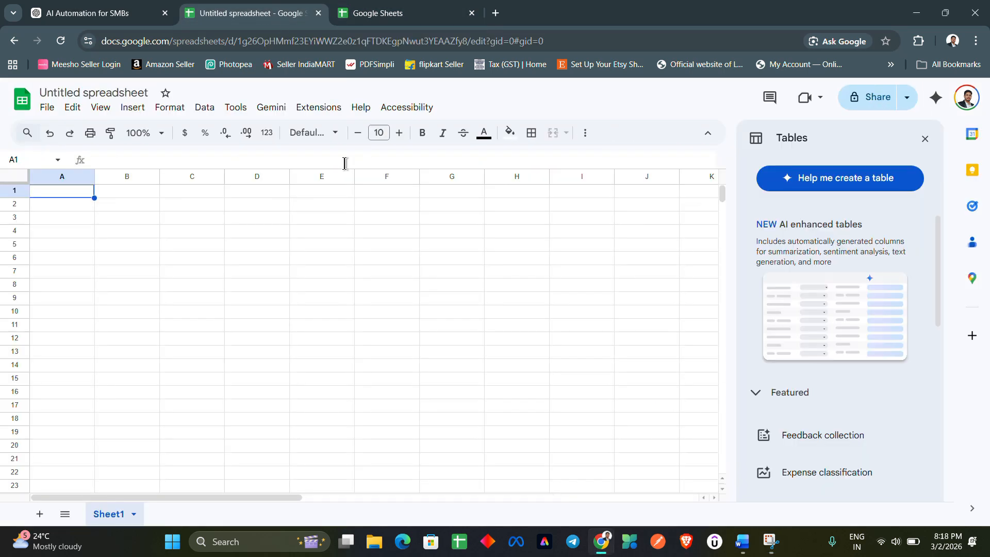
pyautogui.click(925, 138)
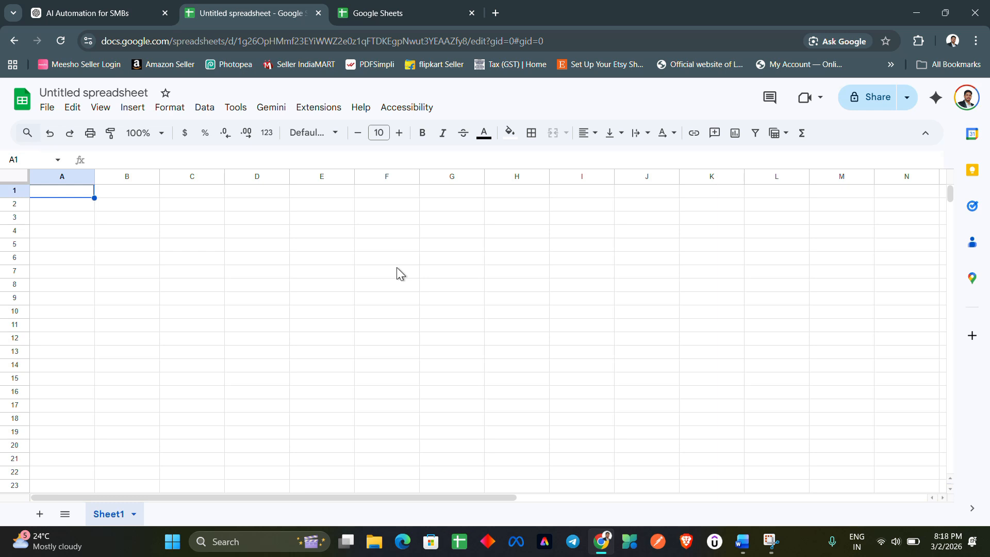
pyautogui.click(71, 92)
pyautogui.hotkey('ctrl', 'a')
pyautogui.press('BackSpace')
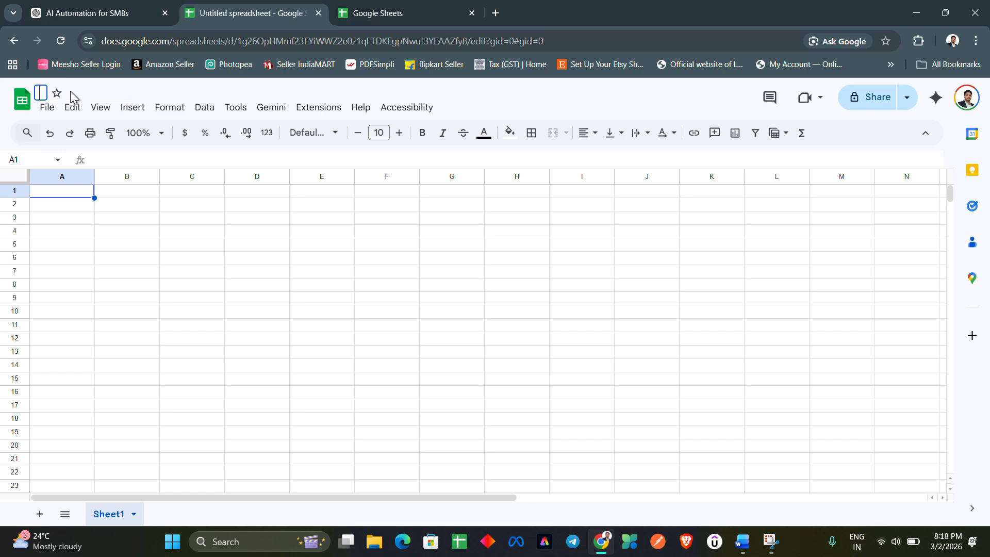
pyautogui.write('automation')
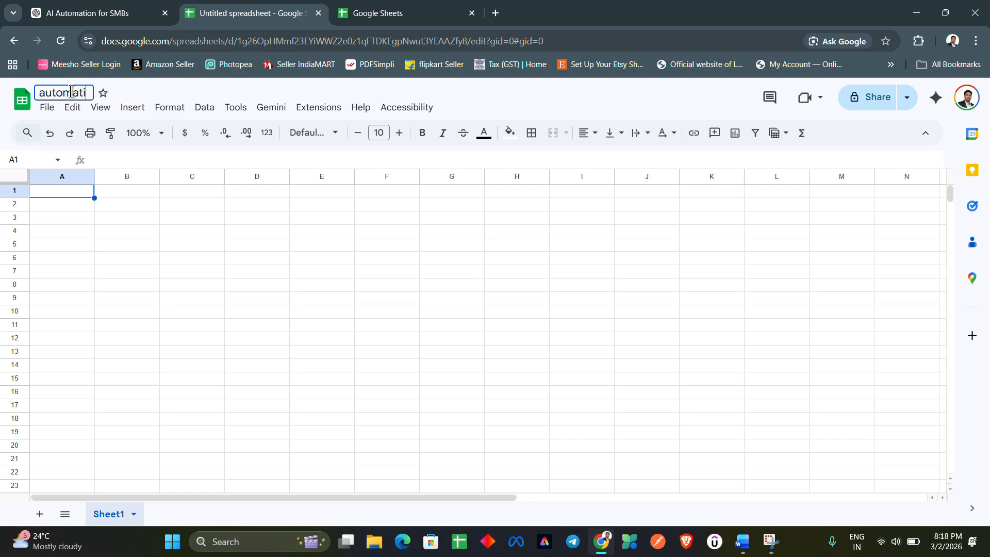
pyautogui.click(205, 93)
pyautogui.click(47, 107)
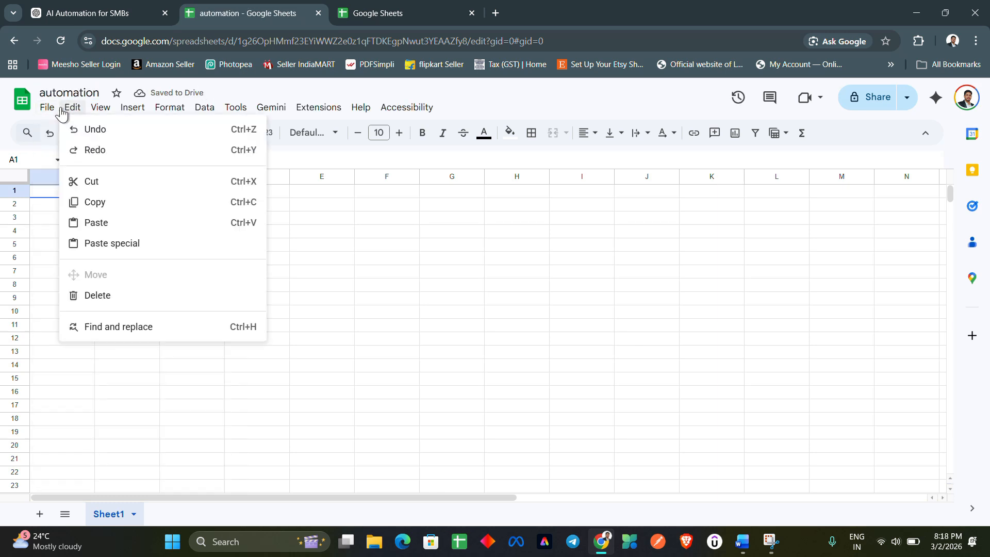
pyautogui.moveTo(149, 111)
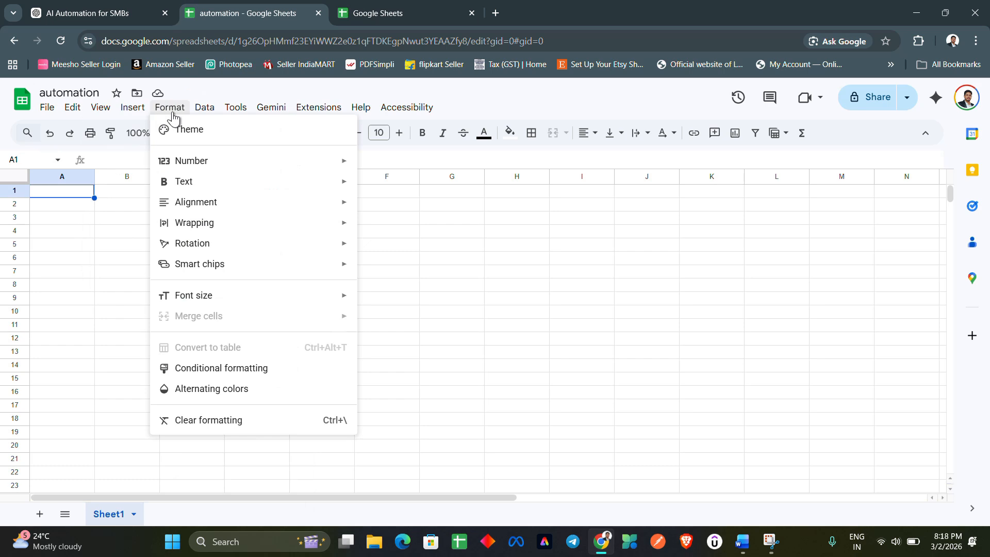
pyautogui.moveTo(271, 110)
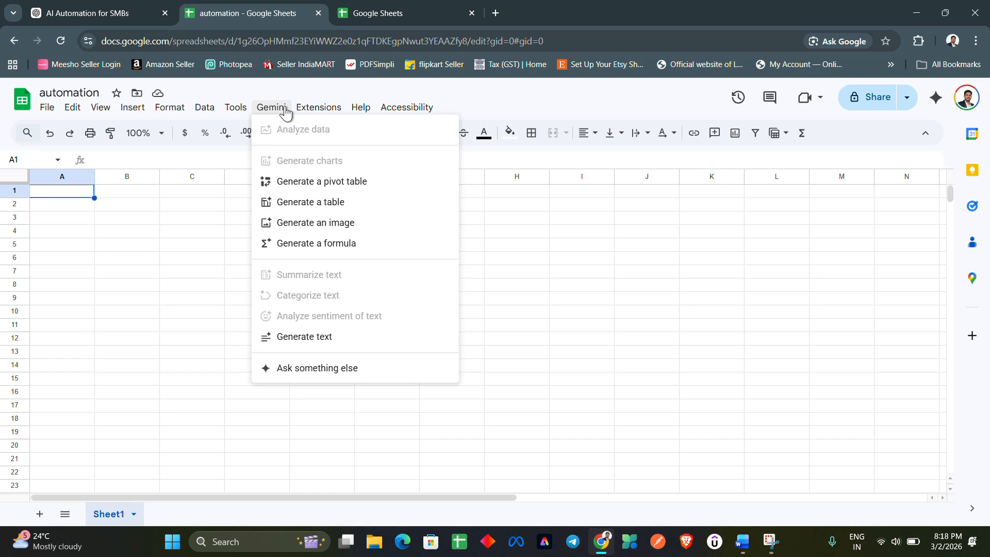
pyautogui.moveTo(330, 110)
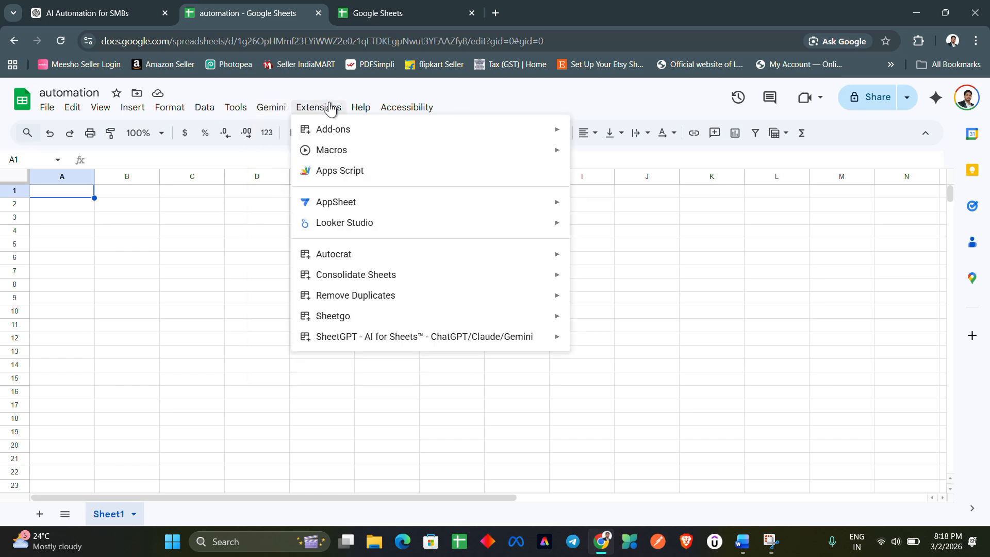
pyautogui.click(215, 207)
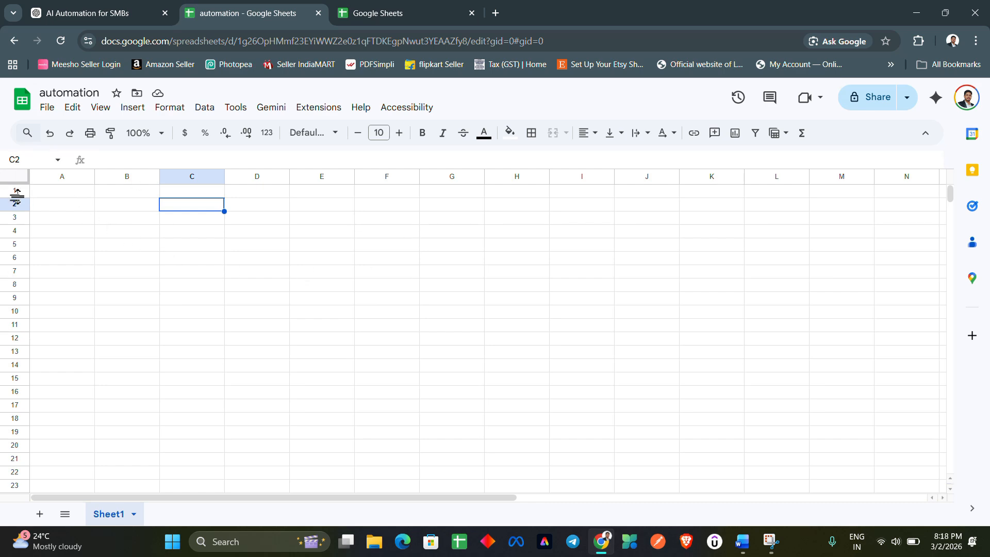
# Examine the grid's rows and columns by highlighting row 1 and each of columns A through E
pyautogui.click(86, 261)
pyautogui.click(3, 190)
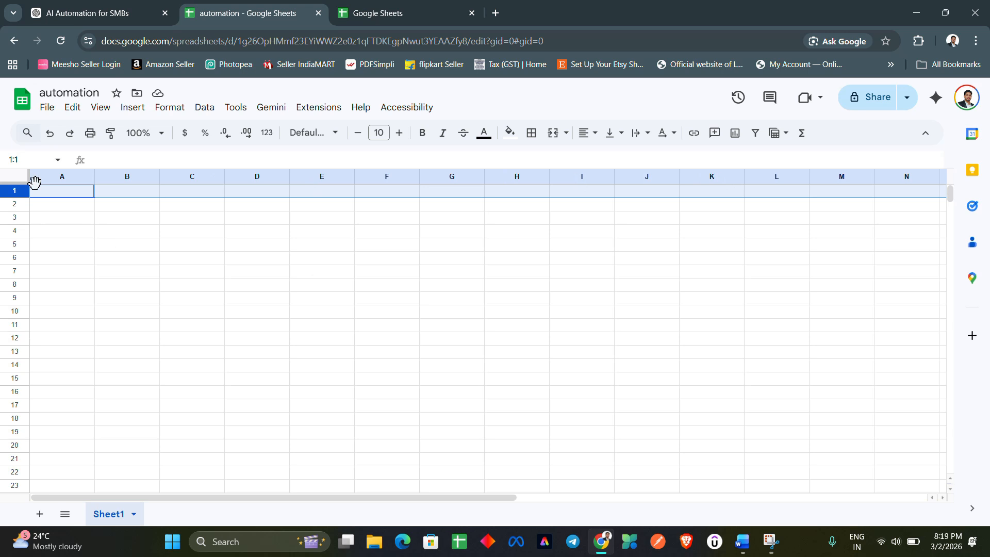
pyautogui.click(60, 174)
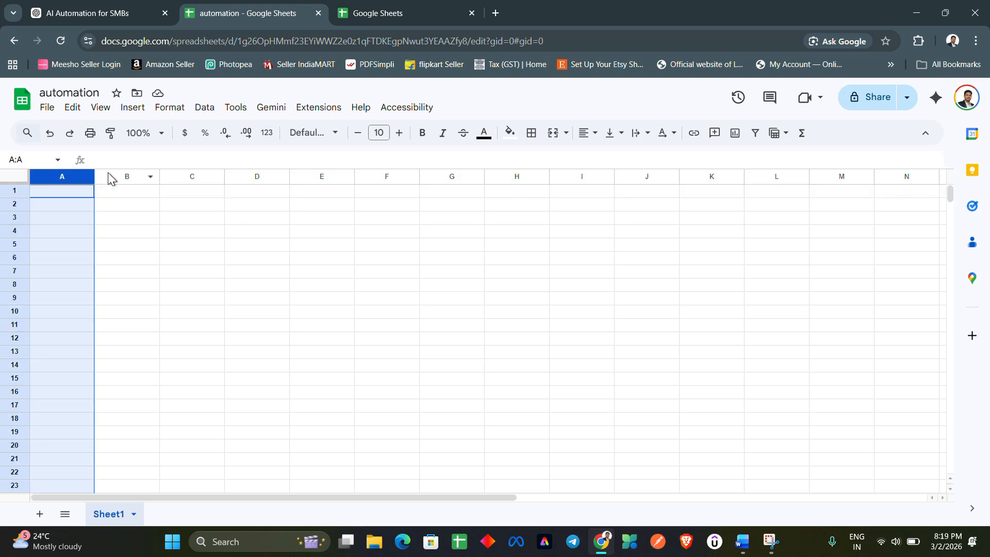
pyautogui.click(127, 170)
pyautogui.click(180, 175)
pyautogui.click(259, 178)
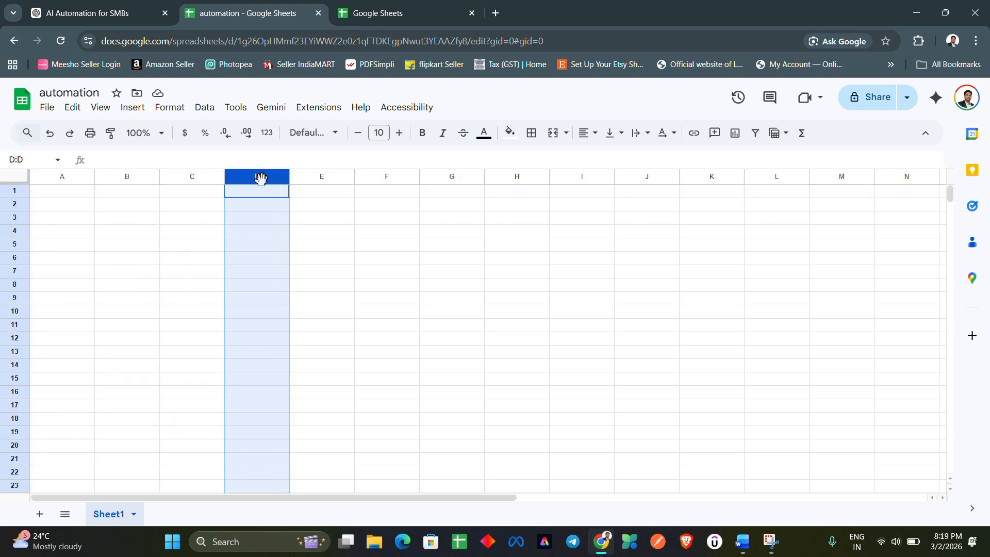
pyautogui.click(317, 179)
pyautogui.click(370, 311)
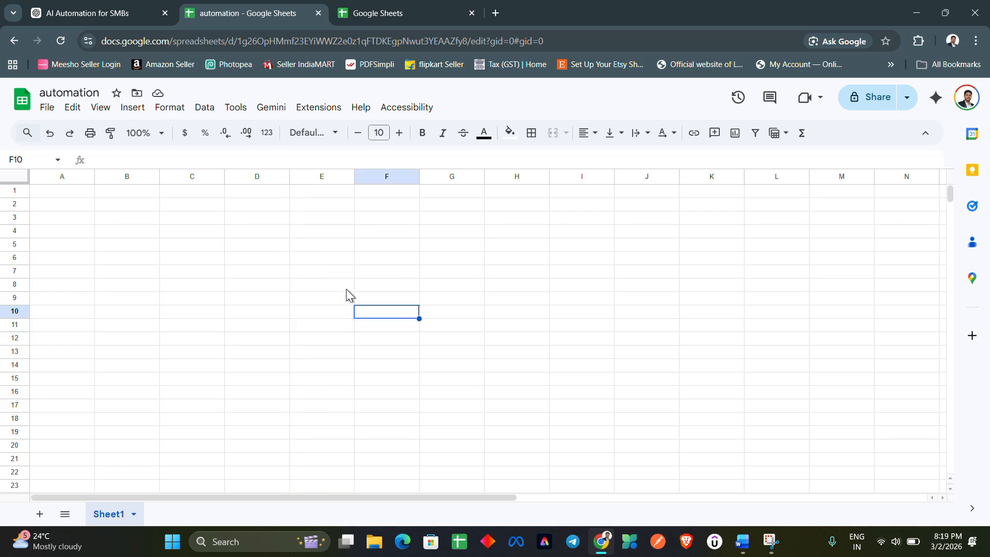
# Enter the sample value 55 in cell H10
pyautogui.click(520, 311)
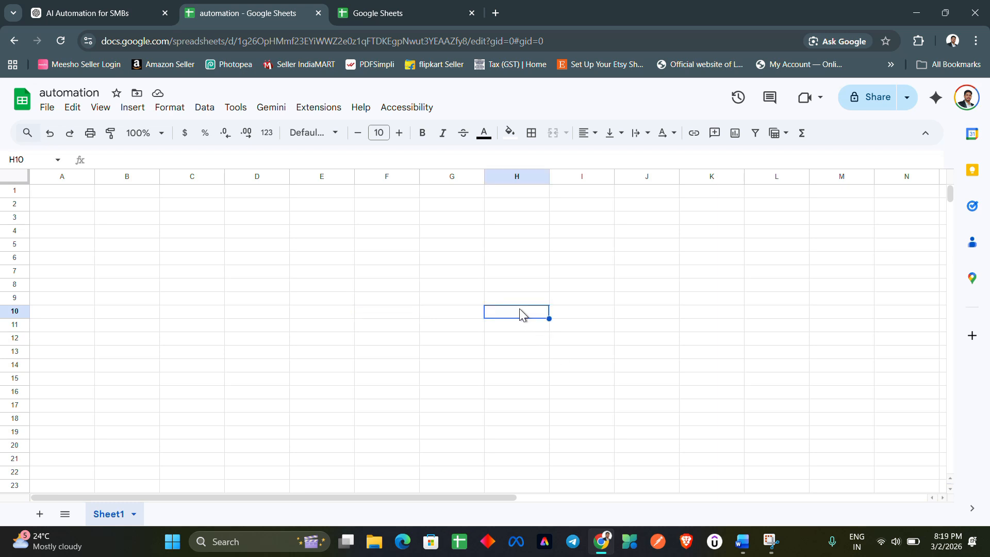
pyautogui.write('55')
pyautogui.click(515, 353)
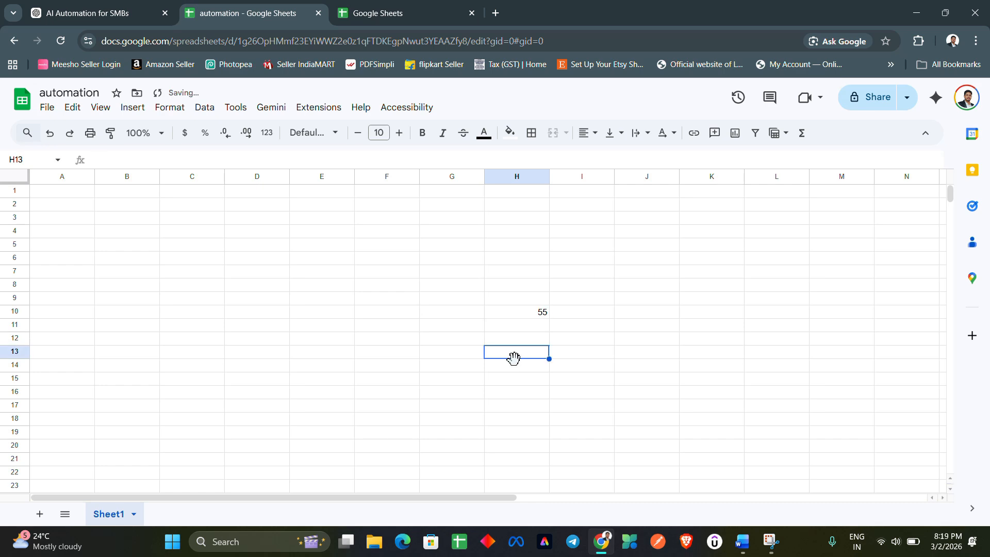
# Examine how cell H10 is addressed by highlighting the cell and its whole row 10
pyautogui.click(520, 312)
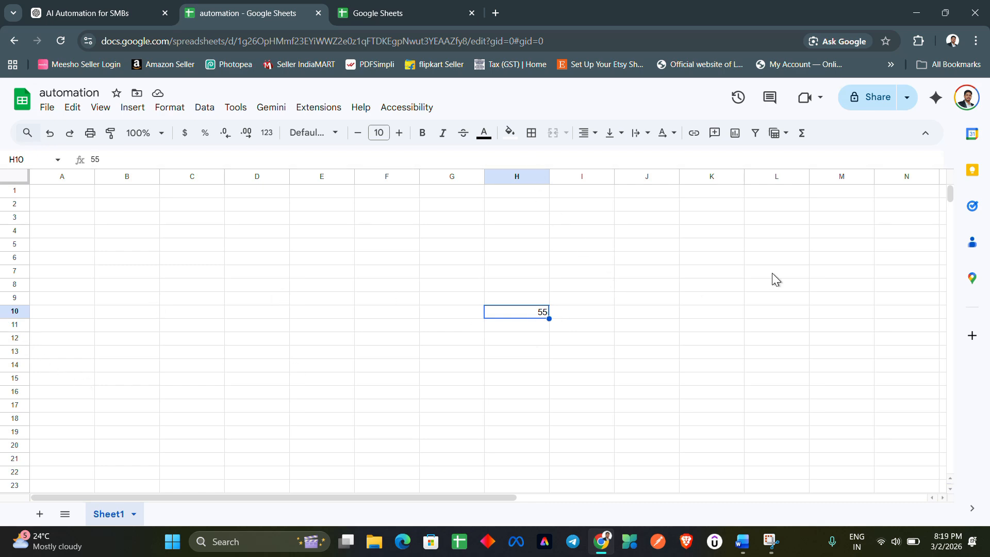
pyautogui.click(11, 312)
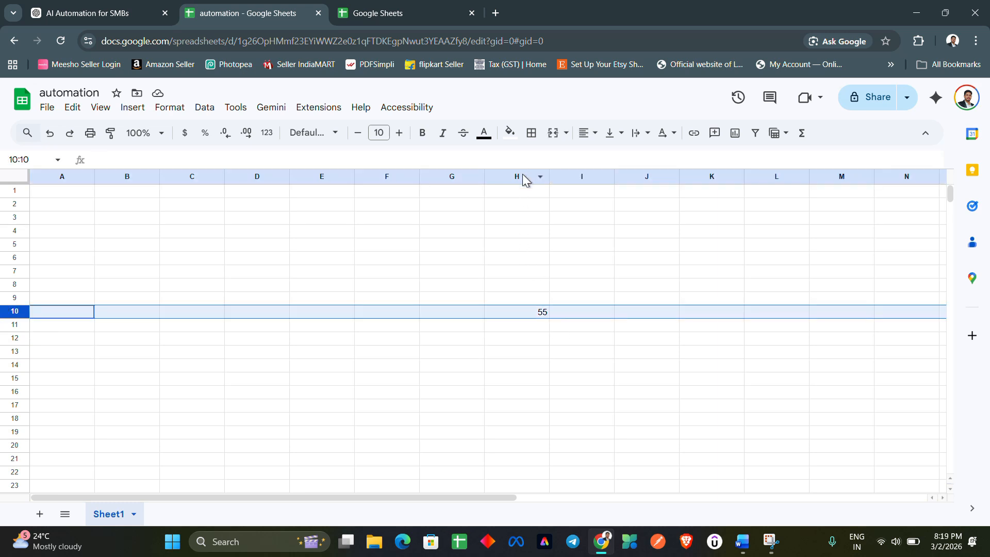
pyautogui.click(522, 315)
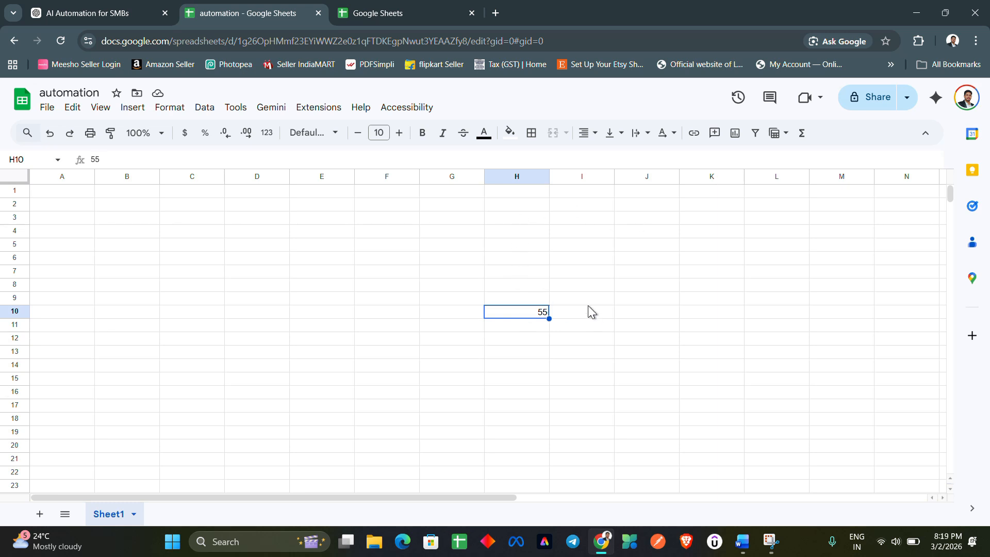
# Enter the text H10 as a cell-address label in cell H8, two rows above the sample value
pyautogui.press('Up')
pyautogui.press('Up')
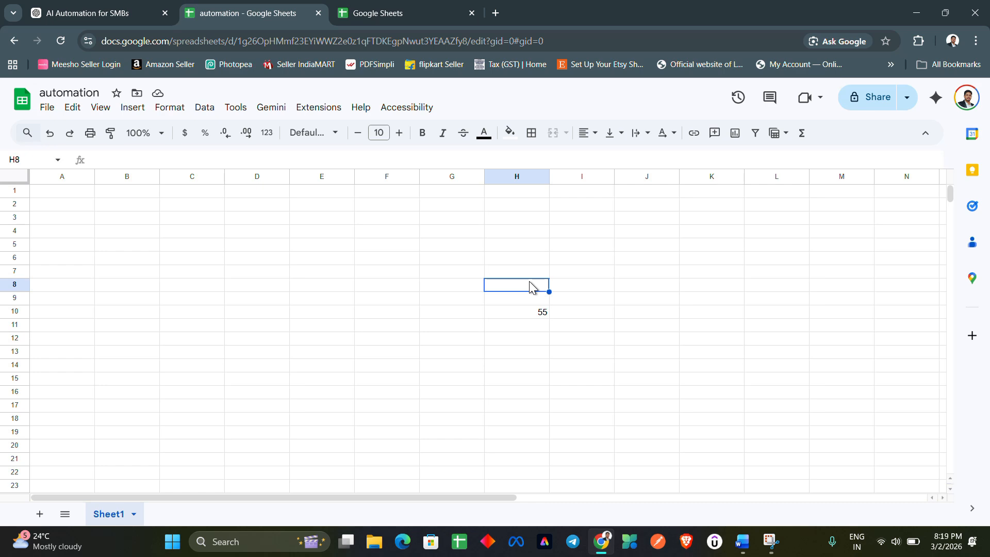
pyautogui.write('H10')
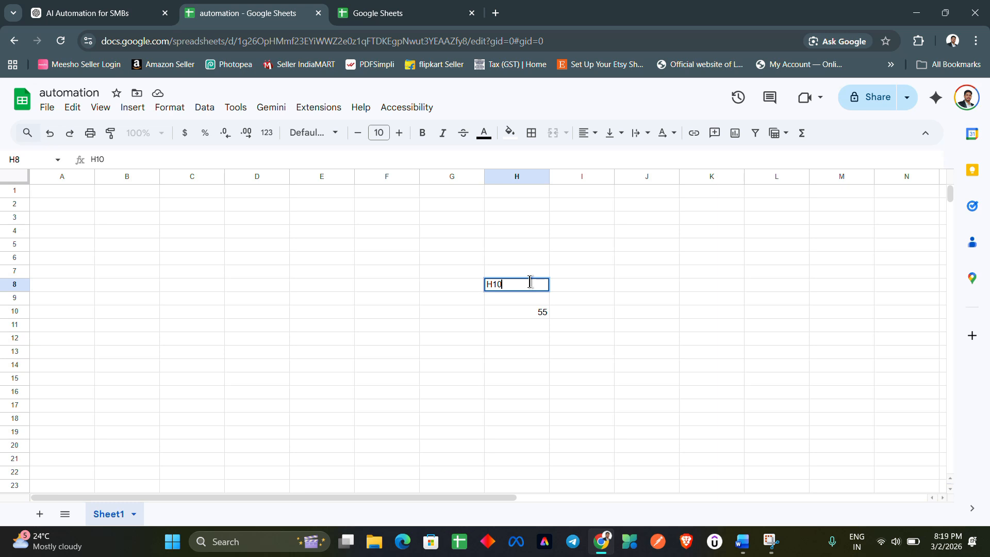
pyautogui.click(587, 328)
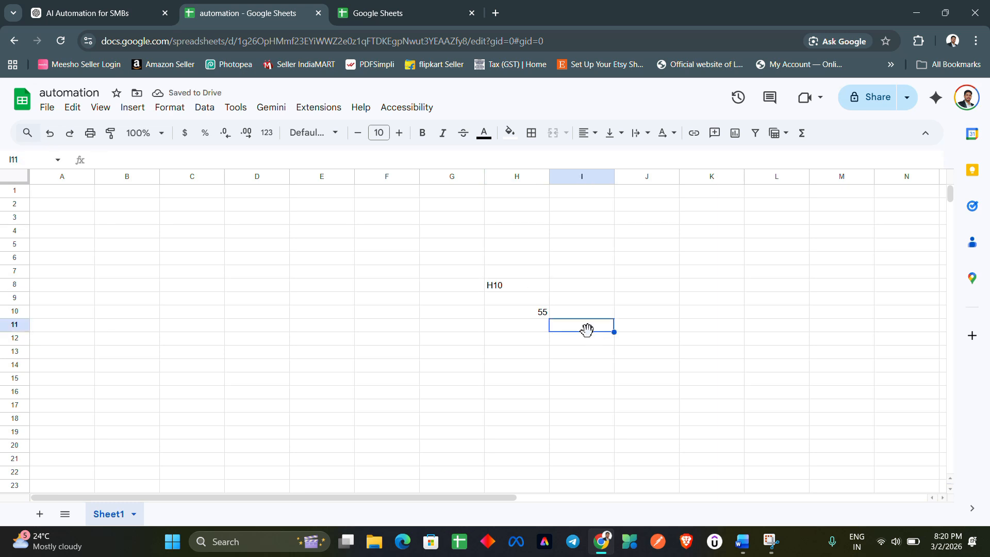
# Clear the address label from cell H8 and the sample value from cell H10
pyautogui.click(512, 287)
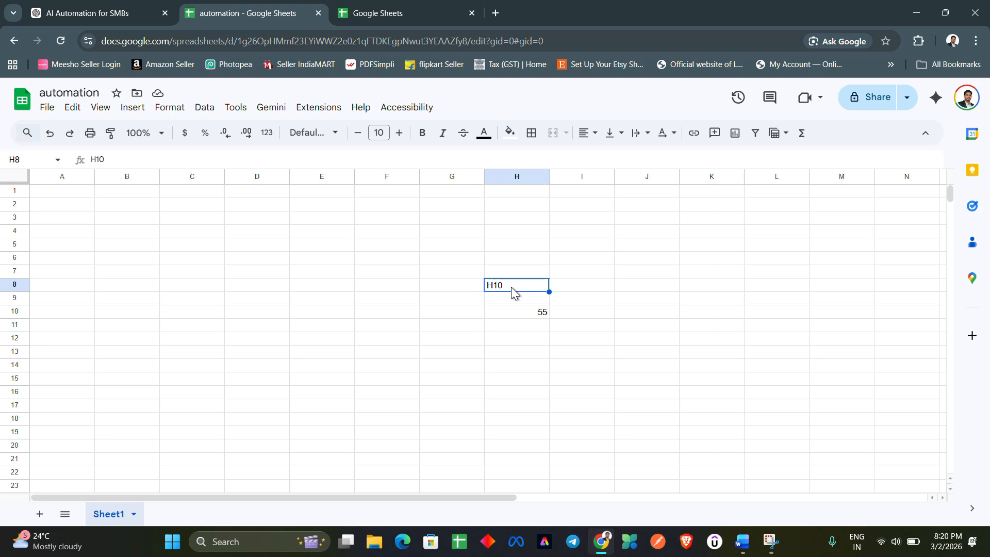
pyautogui.press('Delete')
pyautogui.click(543, 313)
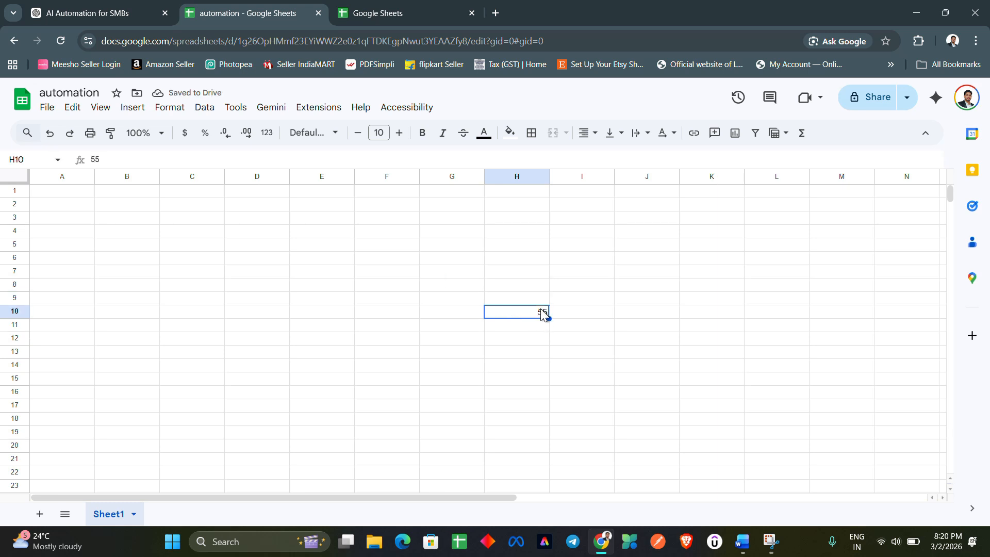
pyautogui.click(233, 258)
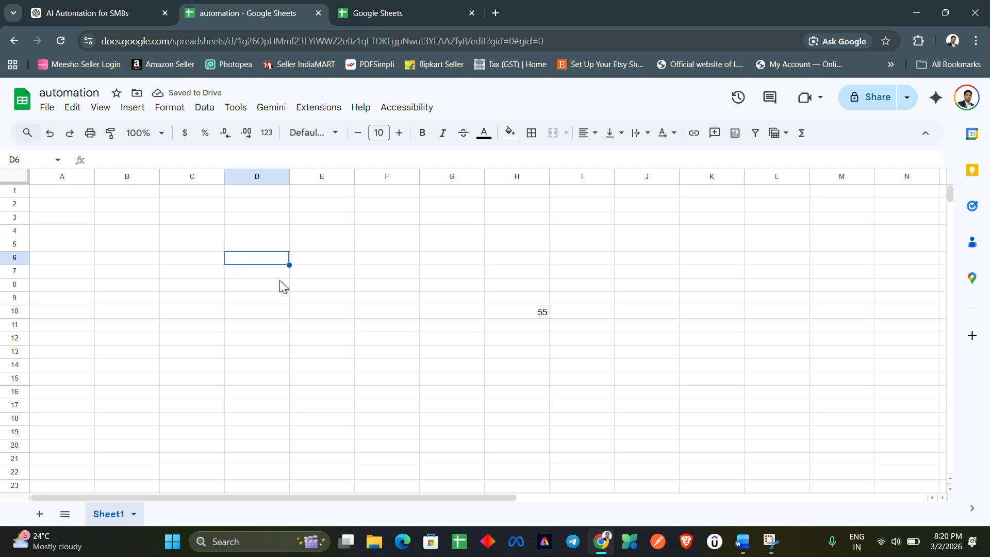
pyautogui.click(515, 317)
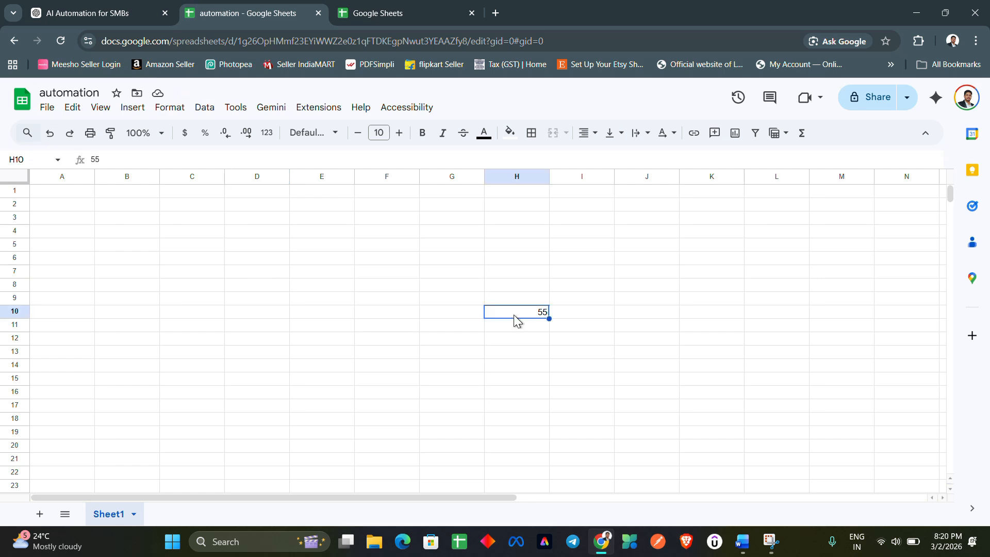
pyautogui.doubleClick(514, 317)
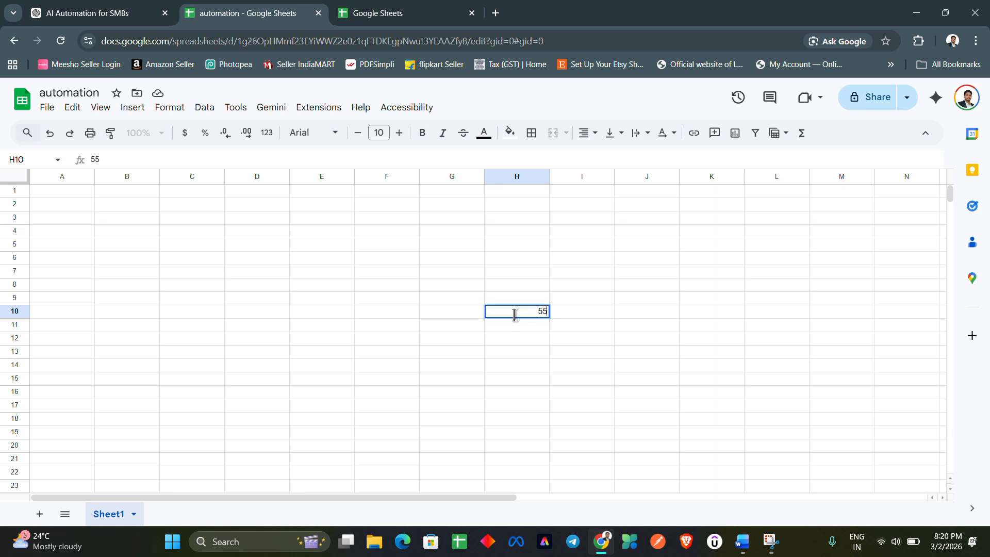
pyautogui.press('BackSpace')
pyautogui.press('BackSpace')
# Enter the column headers name, number and age in cells A1 to C1
pyautogui.click(73, 194)
pyautogui.write('name')
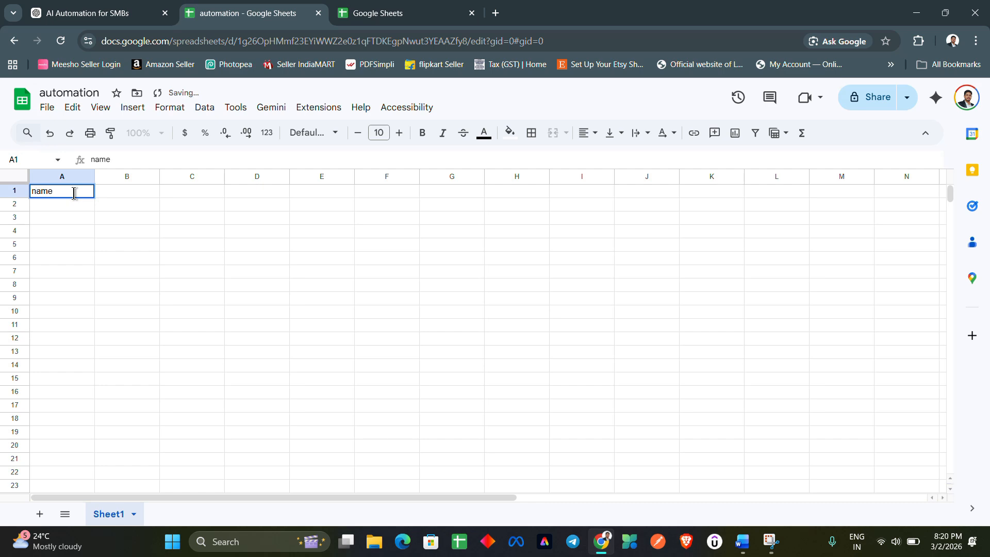
pyautogui.press('Tab')
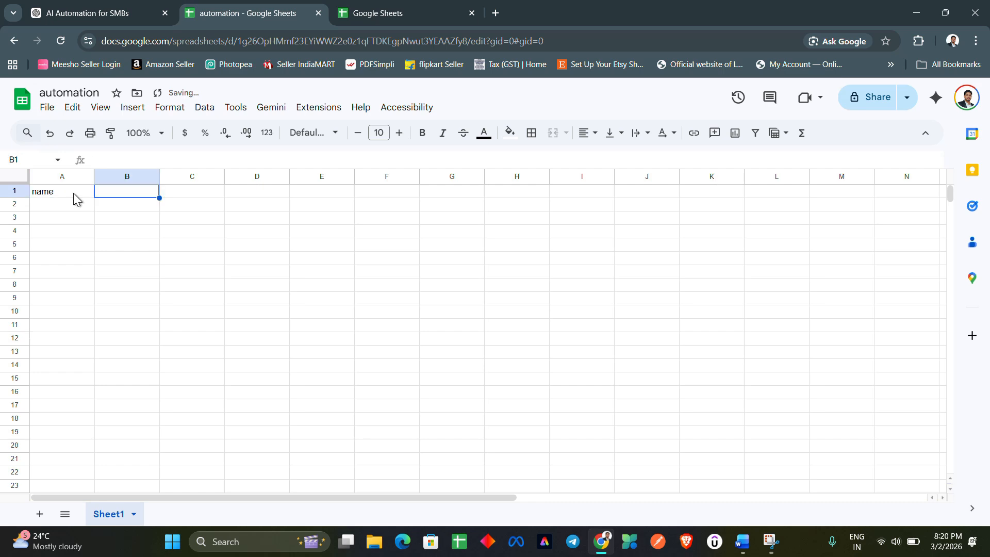
pyautogui.write('number')
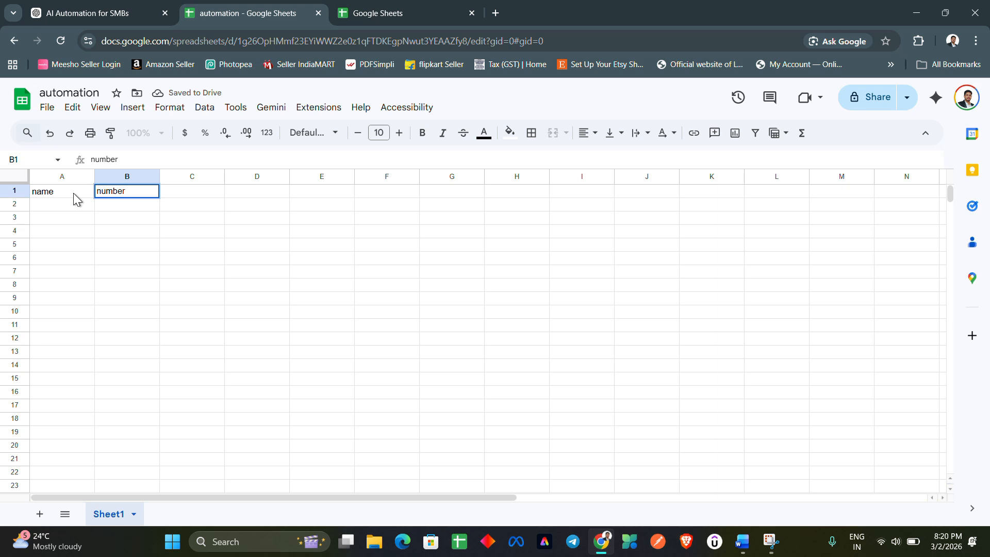
pyautogui.press('Tab')
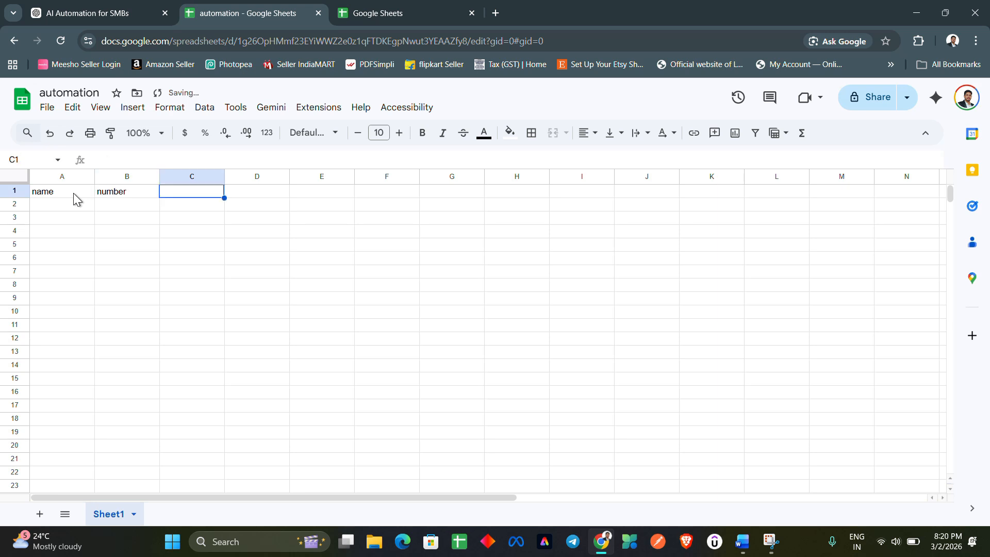
pyautogui.write('age')
pyautogui.press('Return')
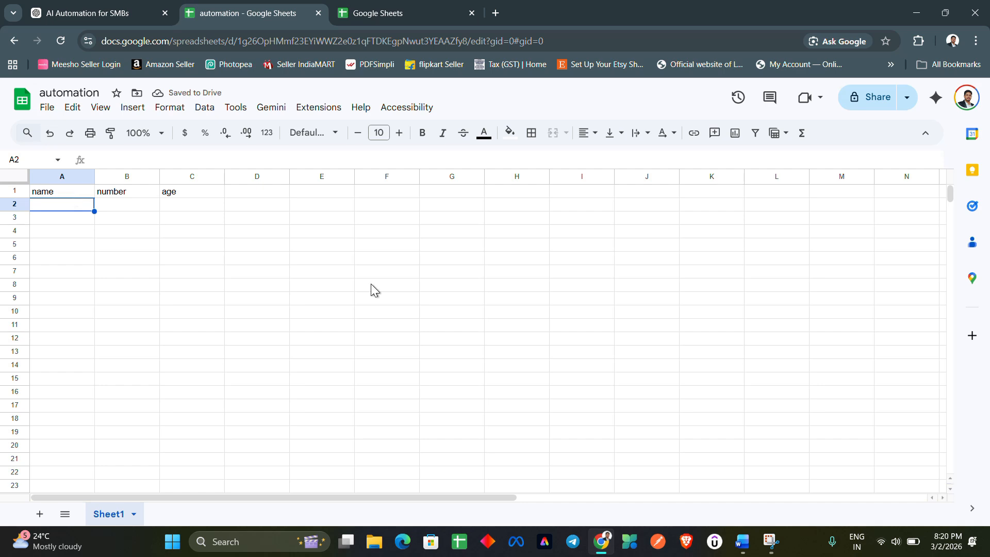
pyautogui.click(240, 247)
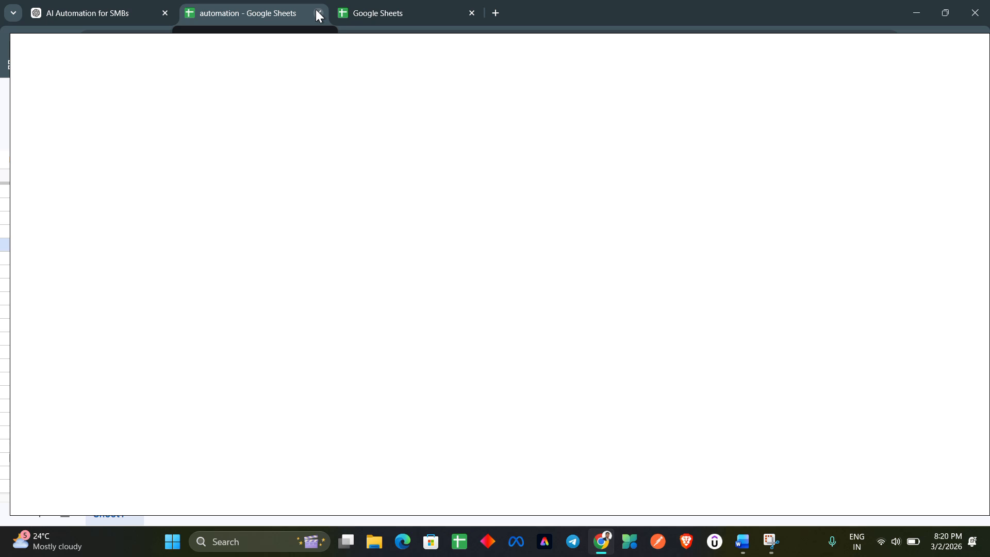
# Close both Google Sheets tabs and start Google Sheets again in a new tab by searching for "google sheet"
pyautogui.click(319, 13)
pyautogui.click(319, 13)
pyautogui.click(181, 16)
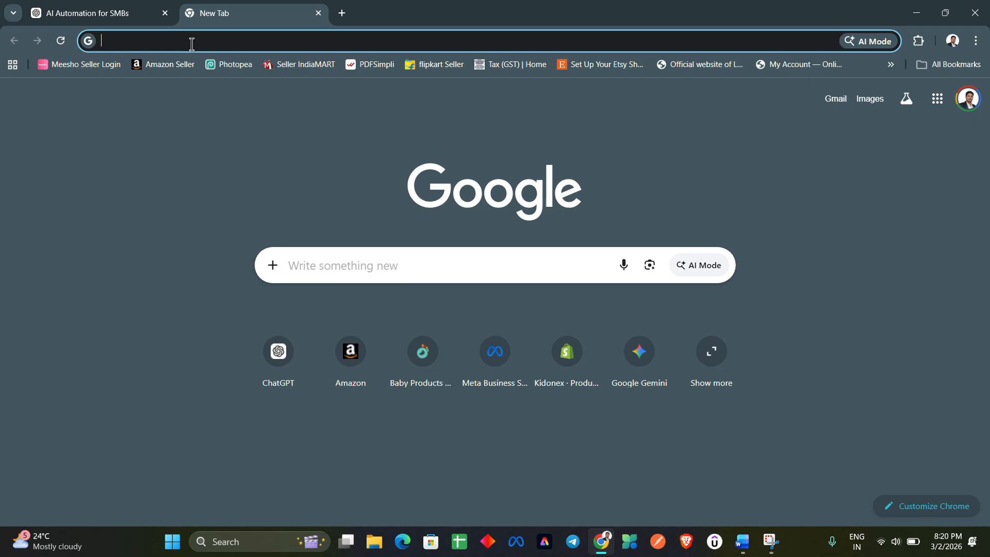
pyautogui.write('google sheet')
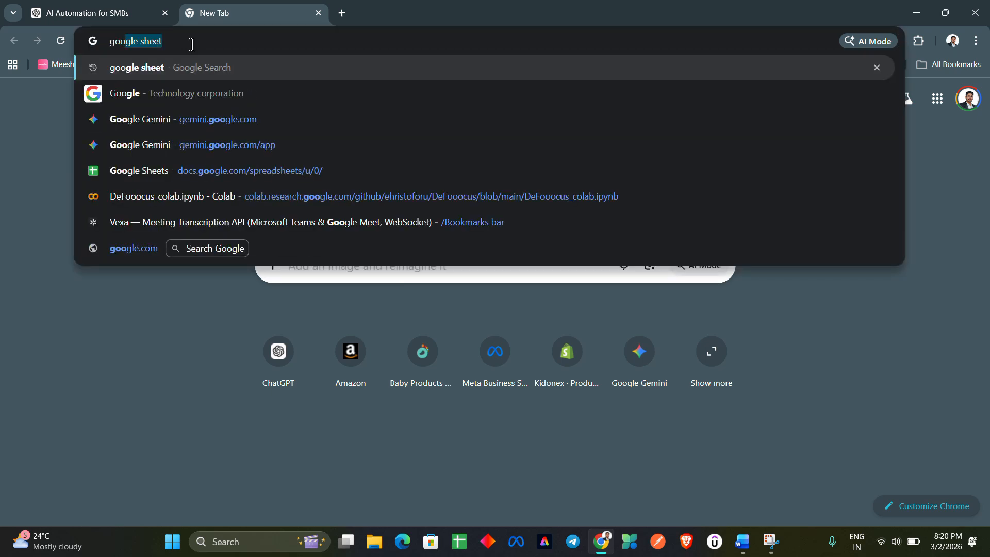
pyautogui.press('Return')
pyautogui.click(193, 247)
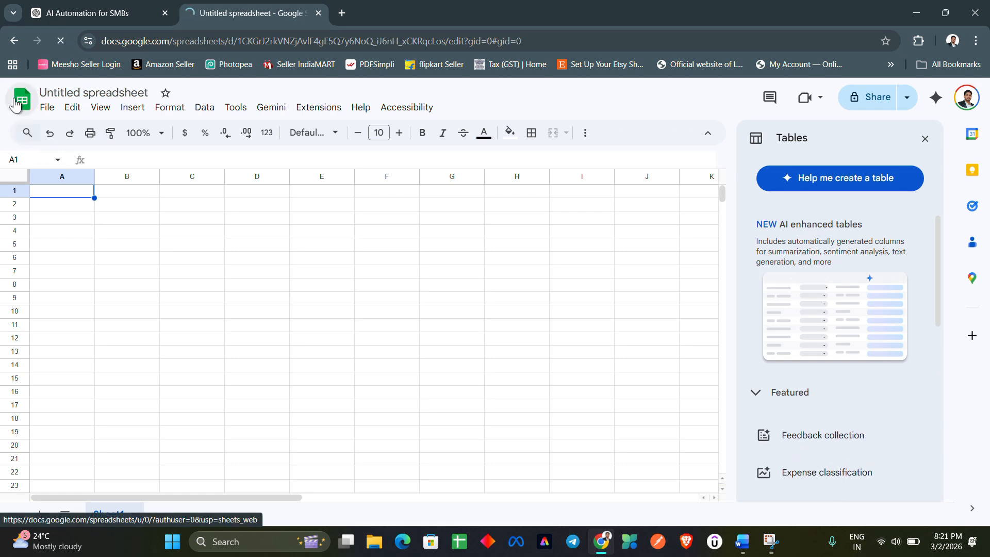
# Go to the Sheets home page and reopen the saved "automation" spreadsheet from the list of files
pyautogui.click(17, 103)
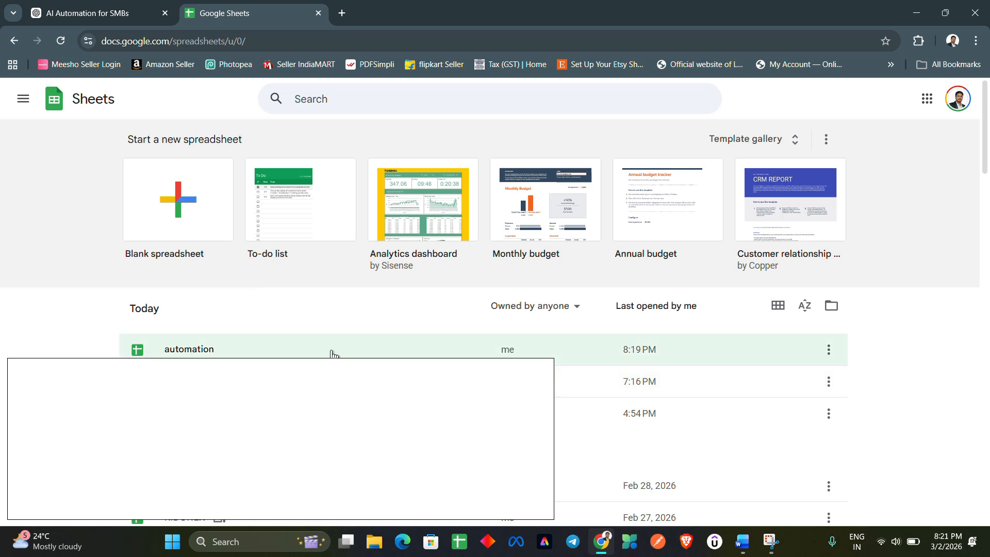
pyautogui.click(229, 351)
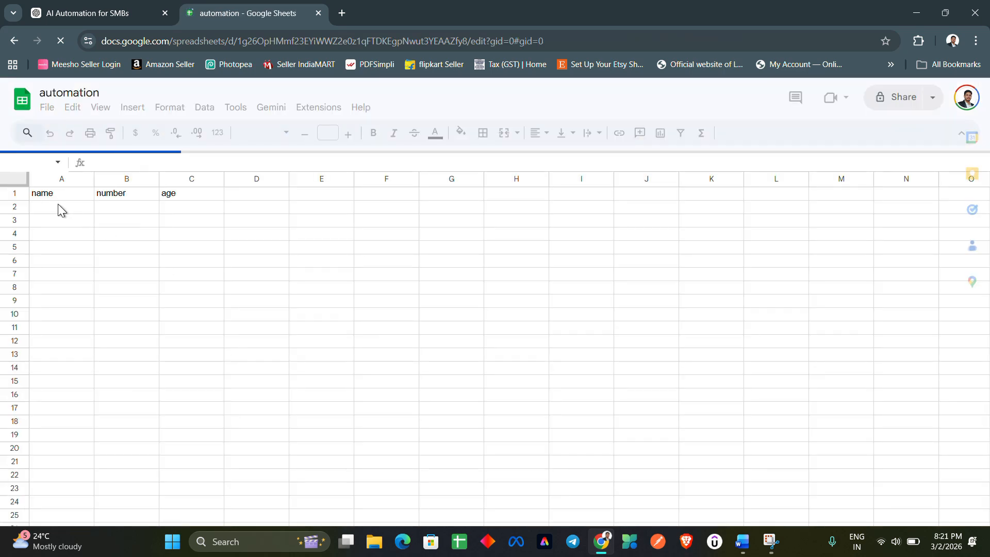
pyautogui.click(178, 237)
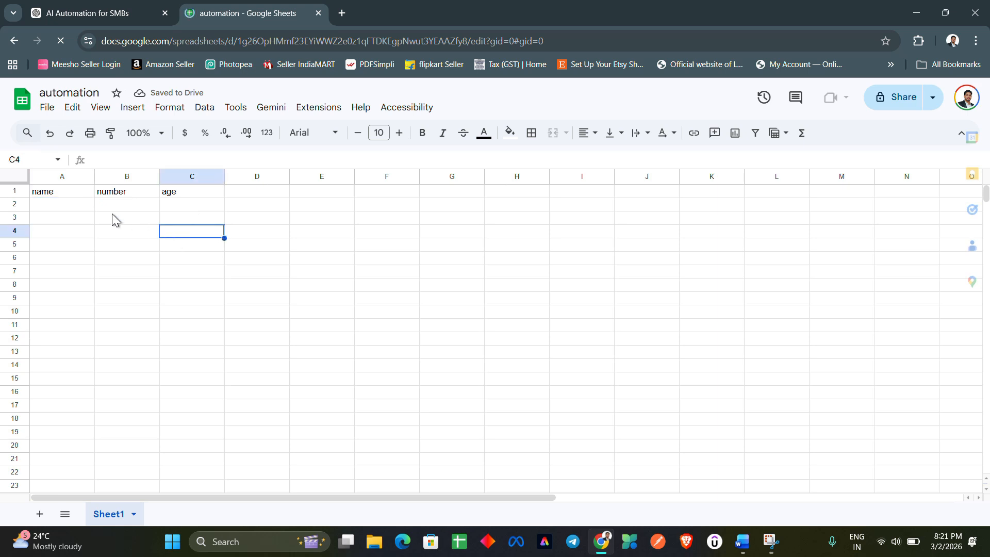
pyautogui.click(113, 218)
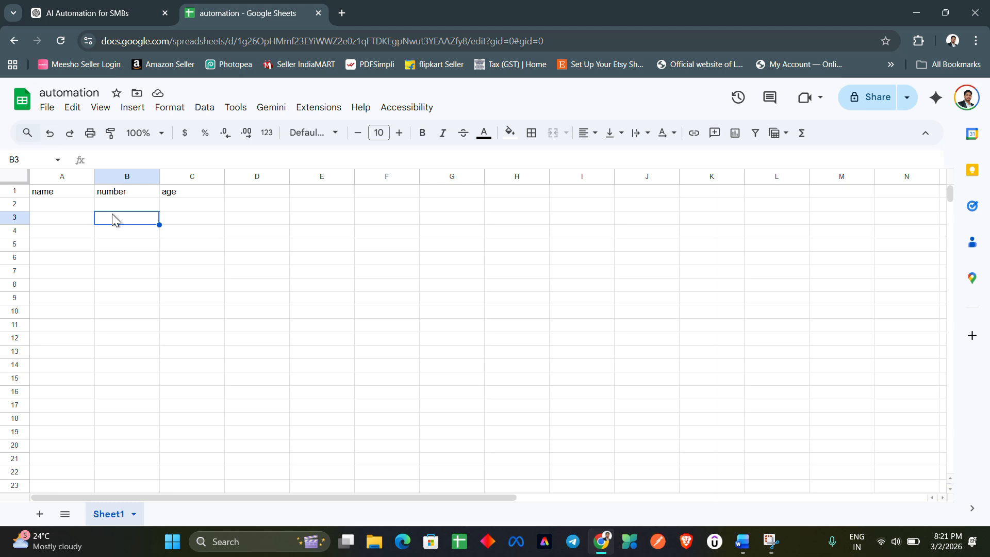
# Fill row 2 under the headers with a person's name, their phone number and the age 15
pyautogui.moveTo(51, 191); pyautogui.dragTo(196, 201)
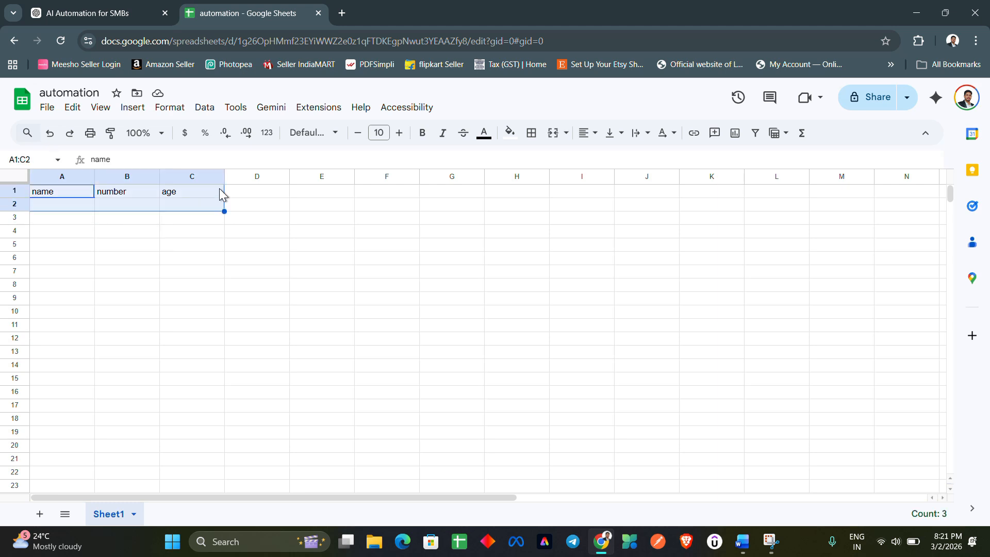
pyautogui.click(322, 230)
pyautogui.click(61, 207)
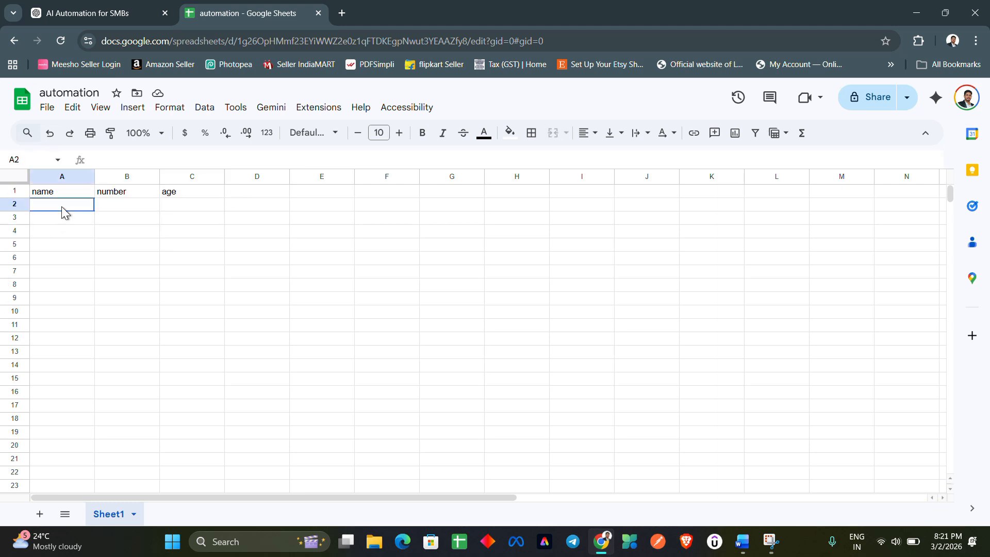
pyautogui.write('jav')
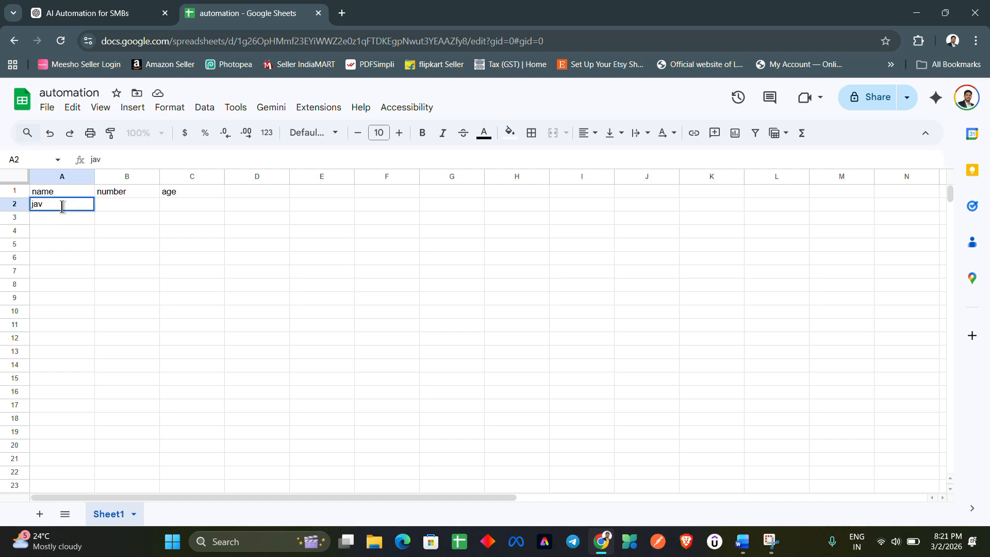
pyautogui.write('id')
pyautogui.press('Tab')
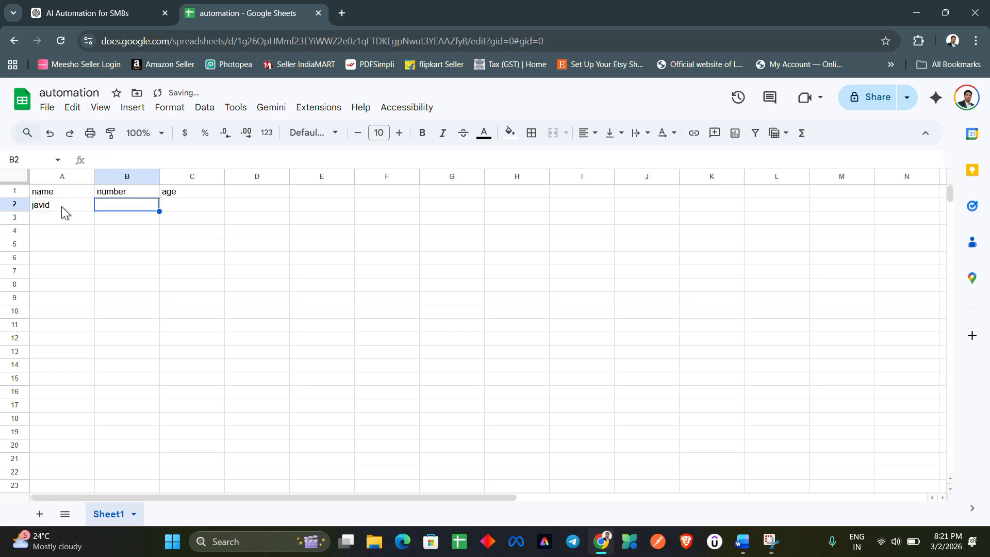
pyautogui.write('95')
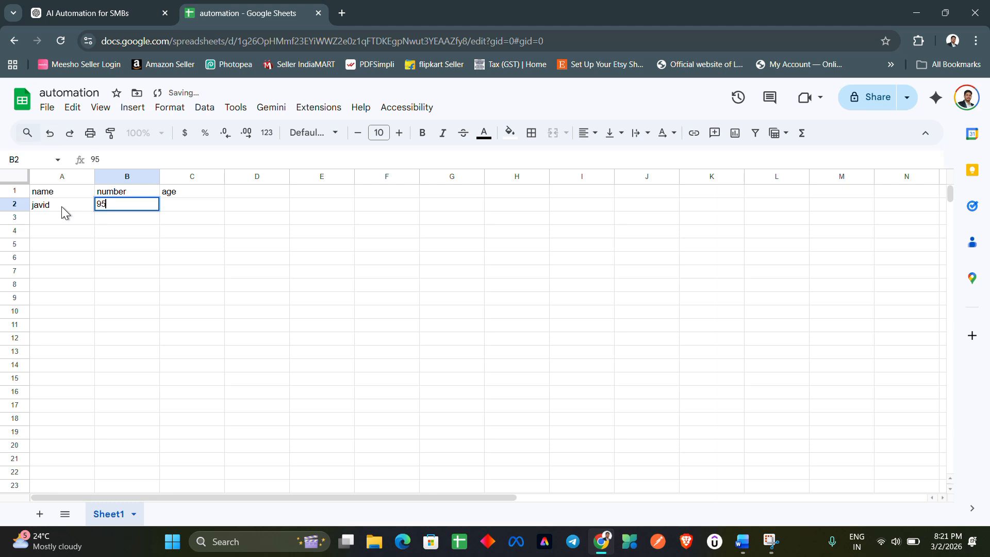
pyautogui.write('00000')
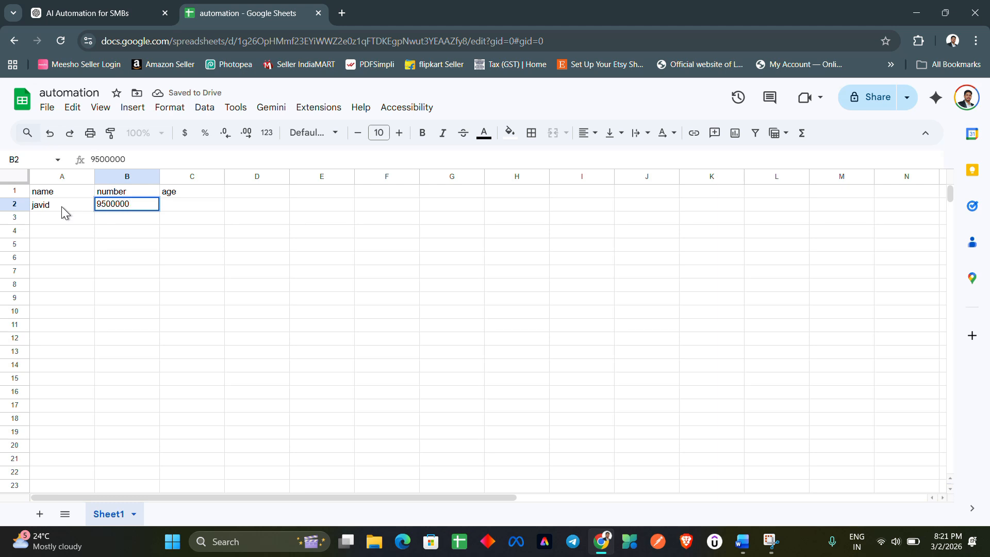
pyautogui.press('Tab')
pyautogui.write('15')
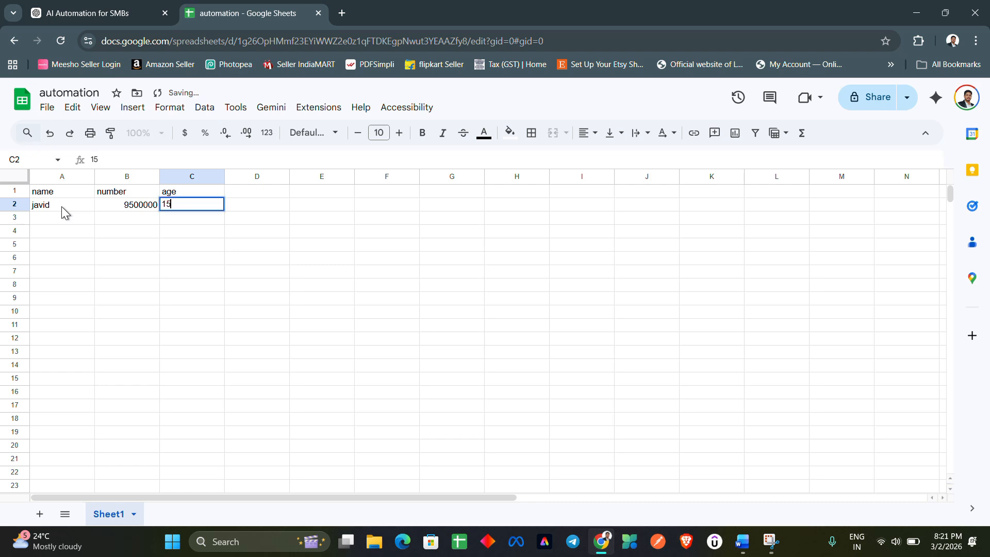
pyautogui.click(257, 231)
# Add an "arabic" header in cell D1 and enter the mark 10 below it in D2
pyautogui.press('Up')
pyautogui.press('Up')
pyautogui.press('Up')
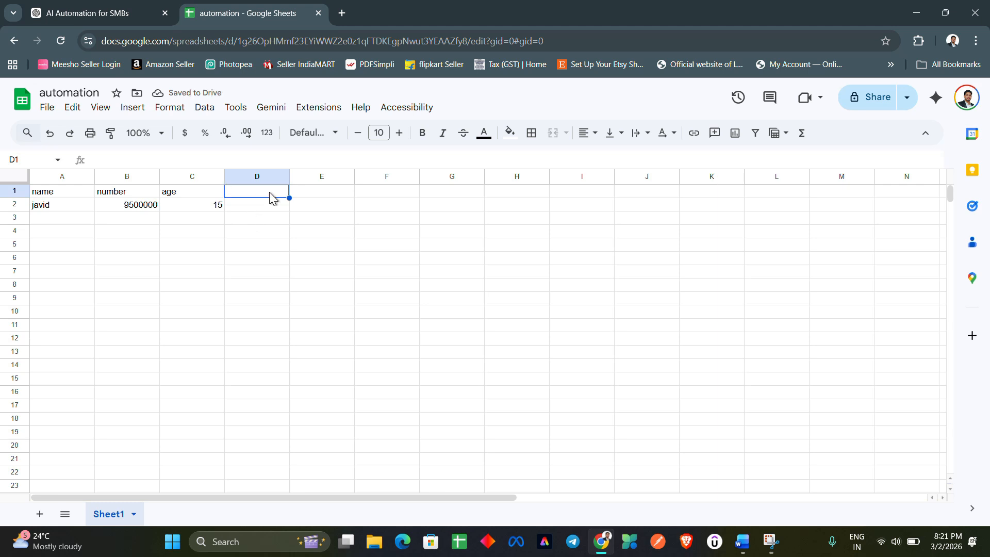
pyautogui.write('arabic')
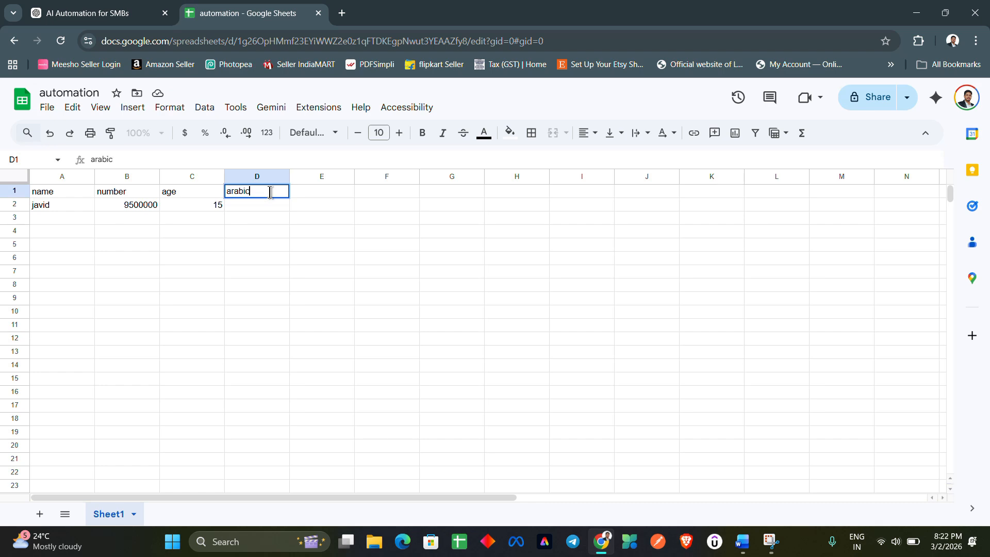
pyautogui.press('Return')
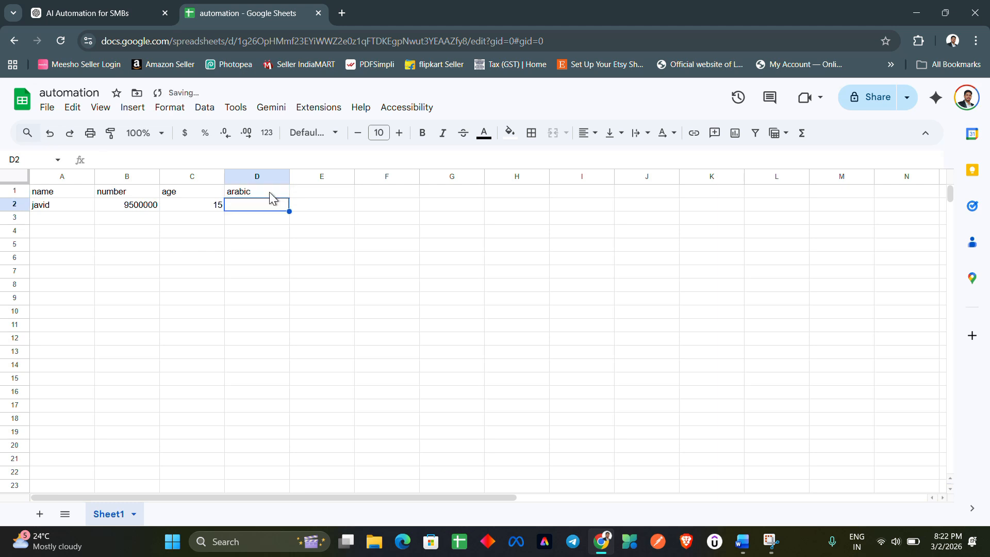
pyautogui.write('10')
pyautogui.press('Tab')
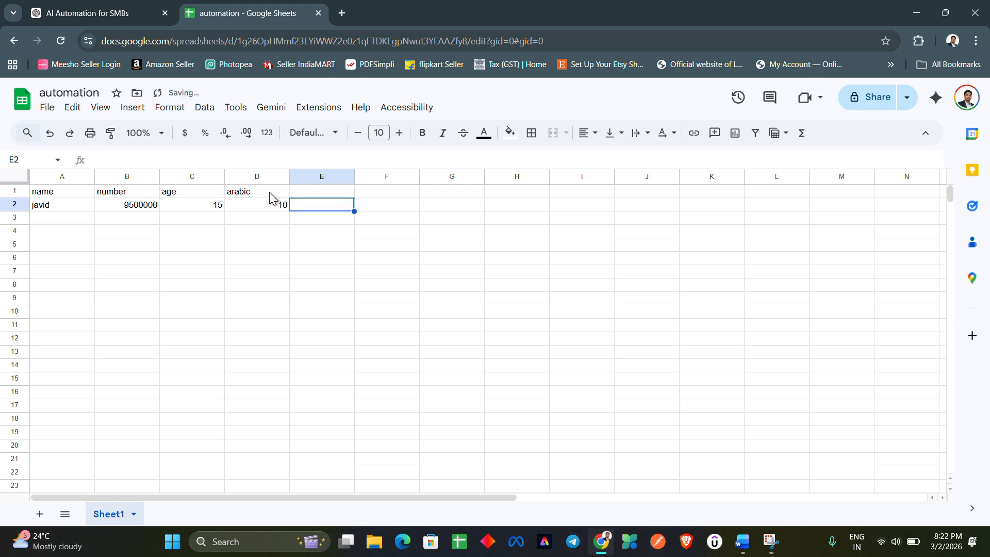
# Add a "malayalm" header in cell E1 and enter the mark 10 below it in E2
pyautogui.click(337, 194)
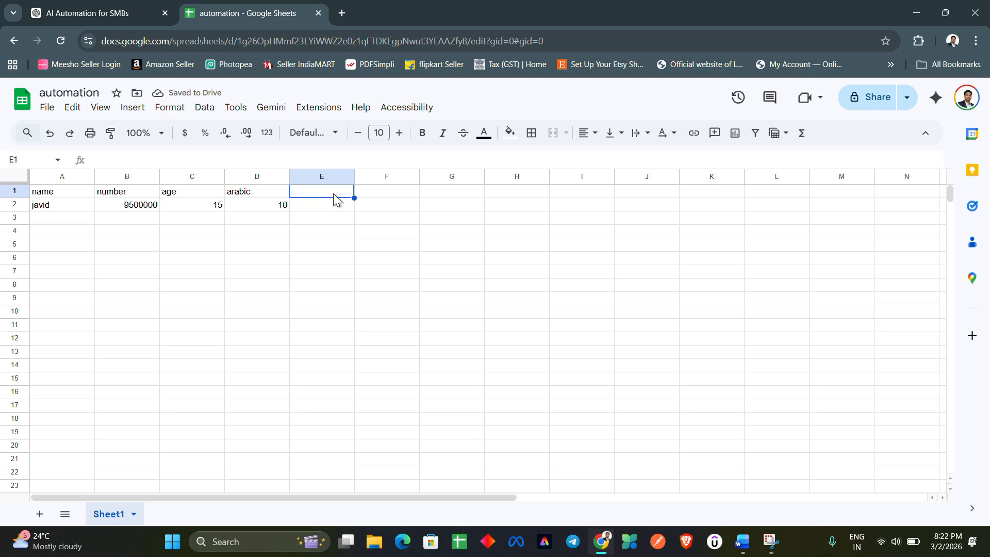
pyautogui.write('malayalm')
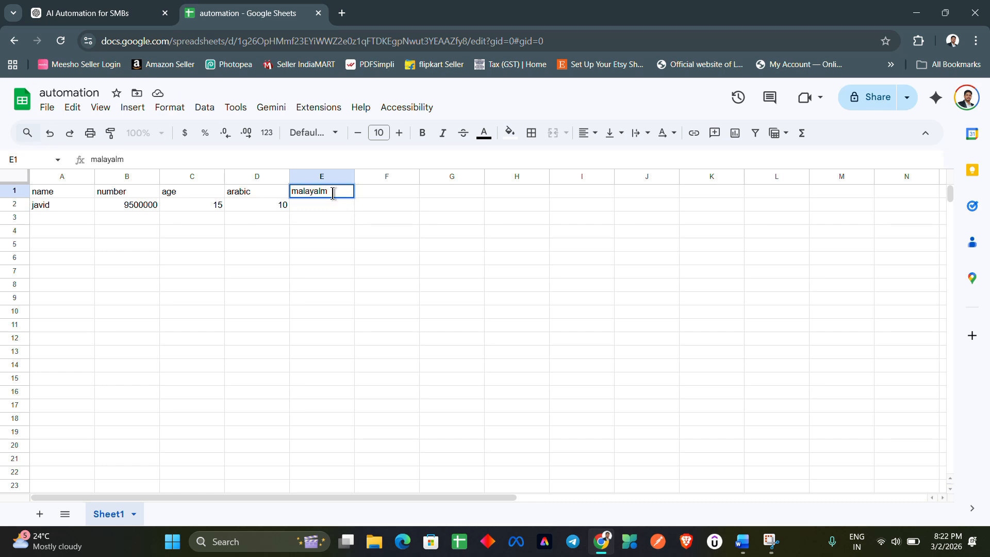
pyautogui.press('Tab')
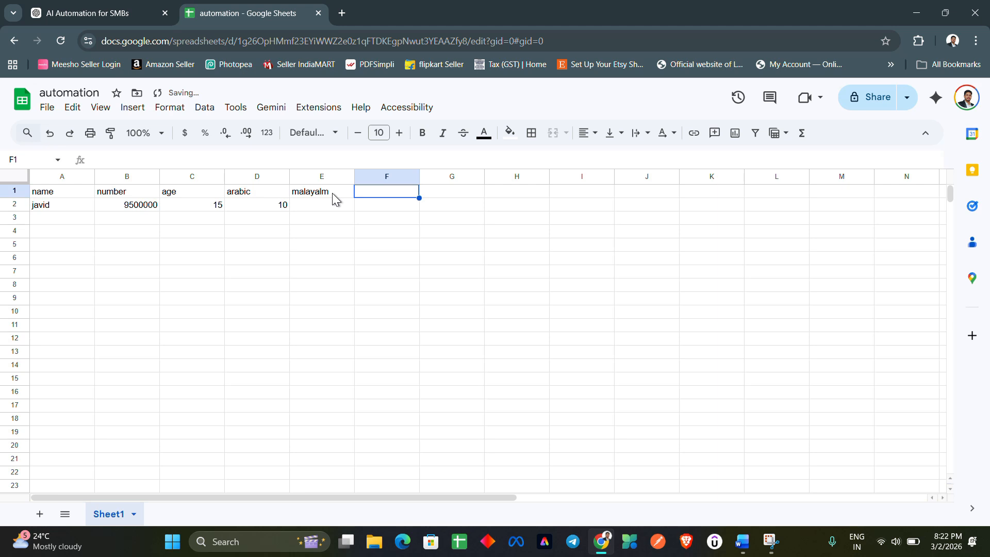
pyautogui.click(334, 205)
pyautogui.write('10')
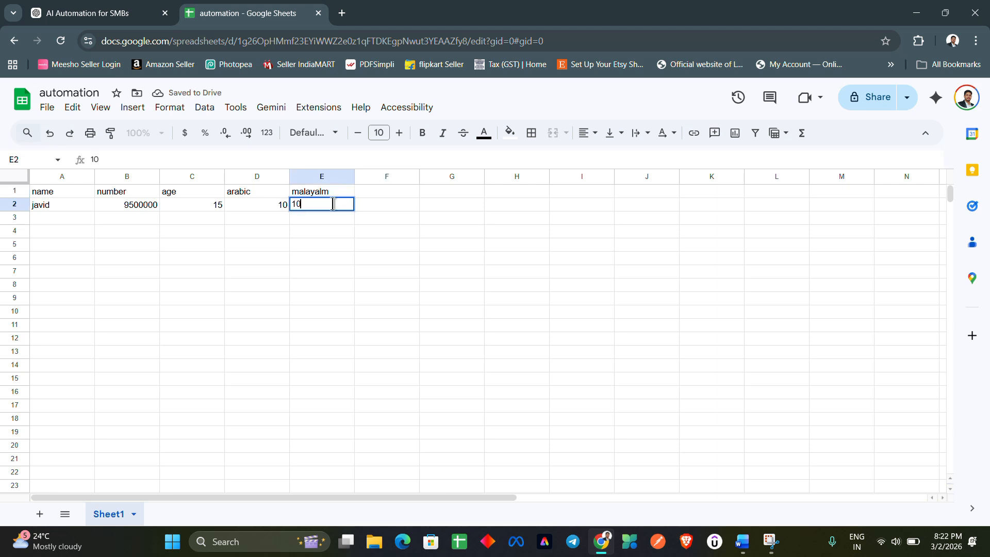
pyautogui.press('Tab')
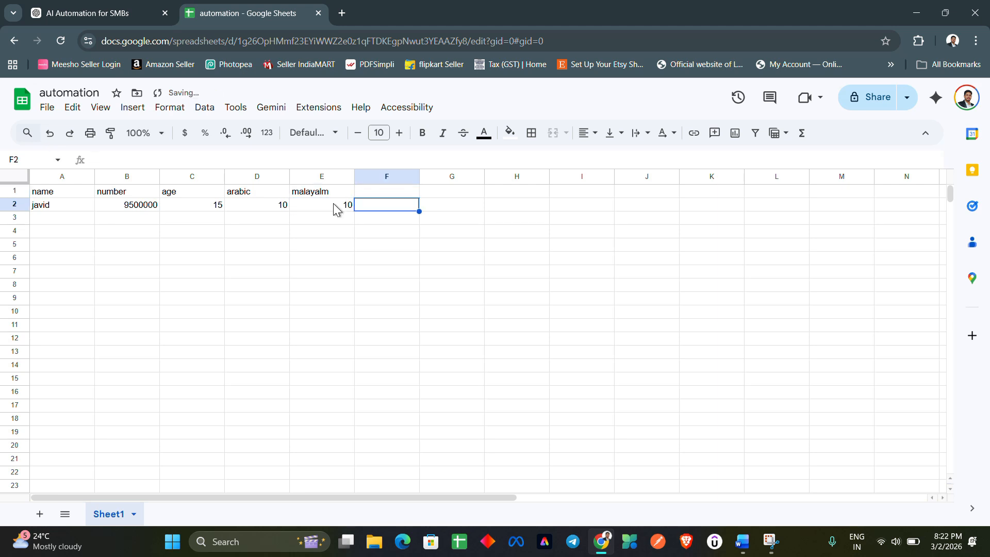
# Add a "hindi" header in cell F1 and enter the mark 20 below it in F2
pyautogui.click(394, 190)
pyautogui.write('hindi')
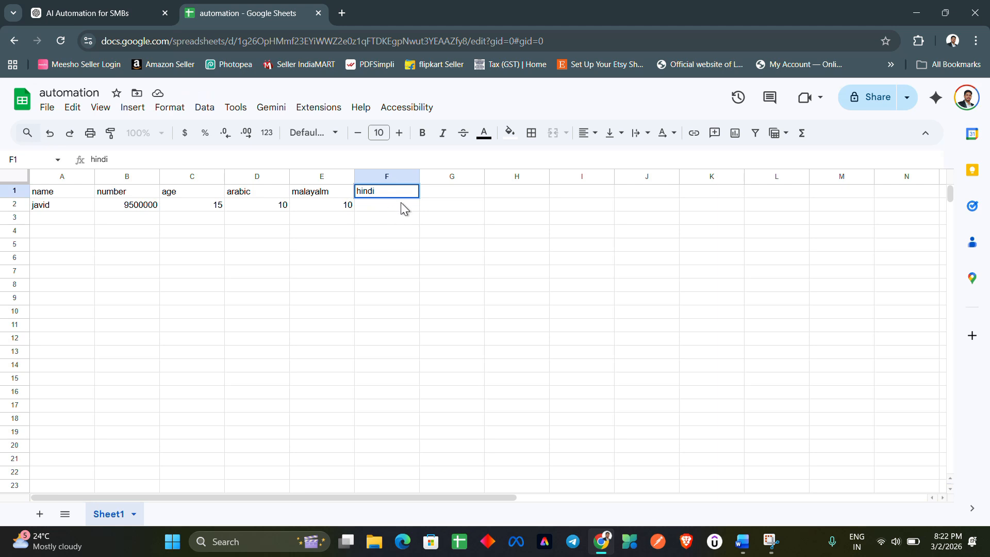
pyautogui.click(401, 203)
pyautogui.write('20')
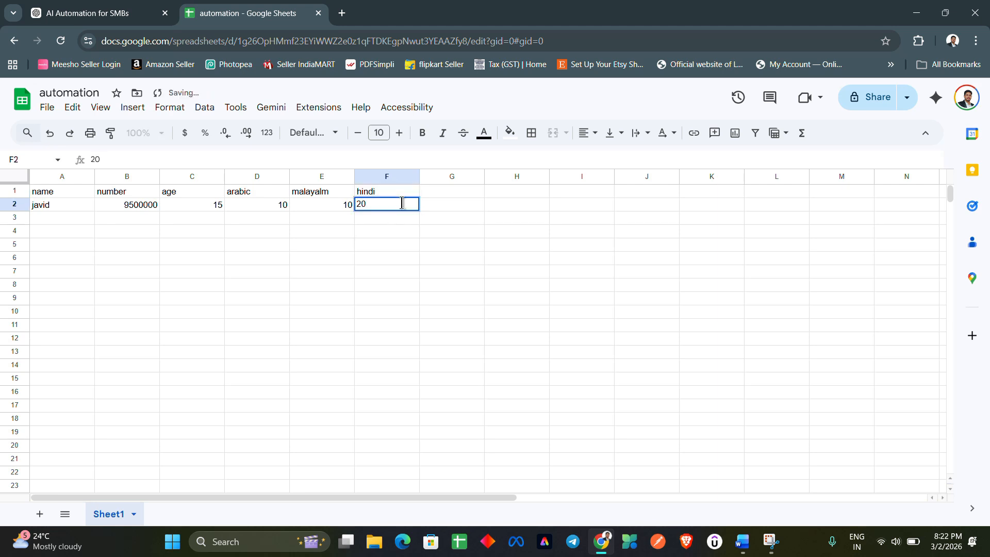
pyautogui.click(422, 272)
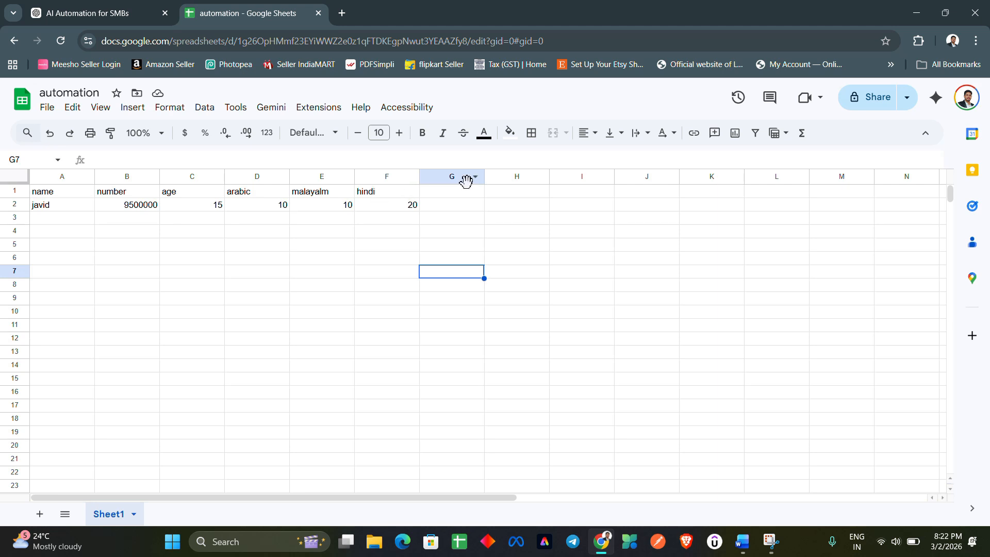
# Add a "total" header in cell G1, beside the hindi column
pyautogui.press('Right')
pyautogui.press('Down')
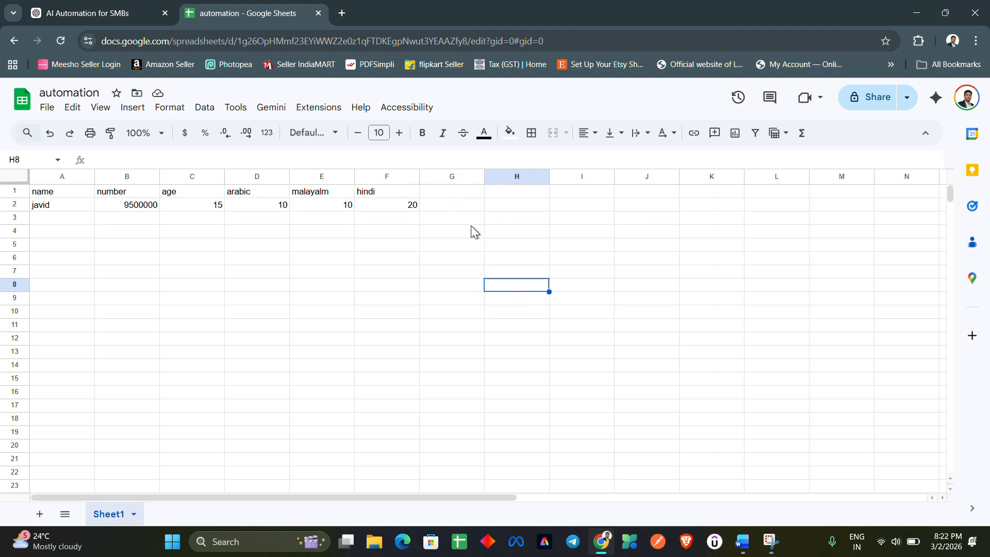
pyautogui.click(457, 192)
pyautogui.write('t')
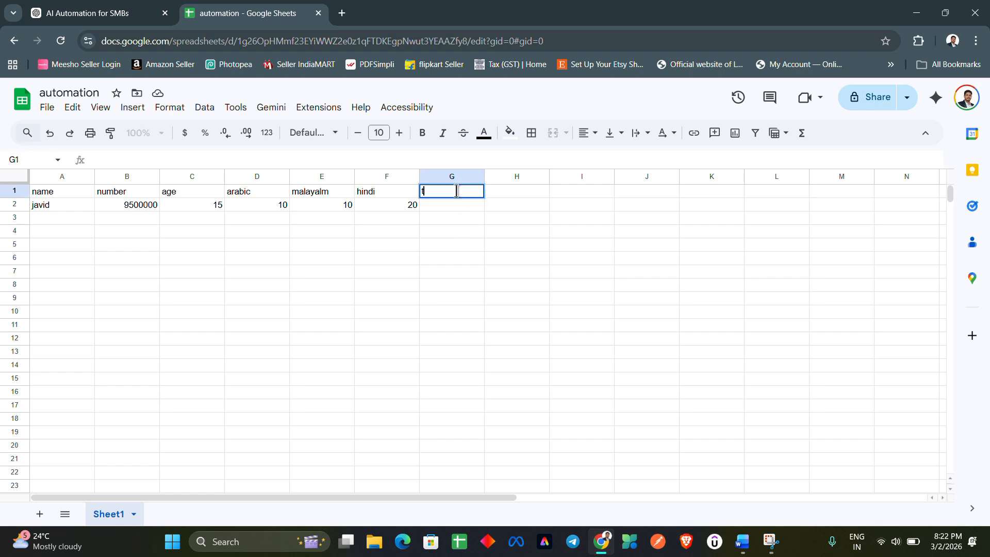
pyautogui.write('otal')
pyautogui.press('Return')
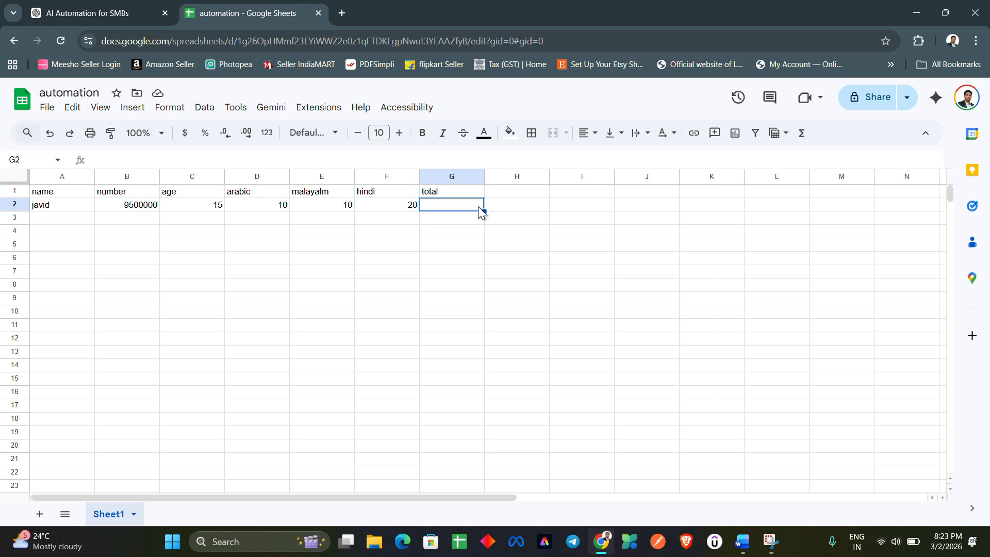
# Calculate the total of the three subject marks in G2 with the formula =sum(D2:F2)
pyautogui.write('=')
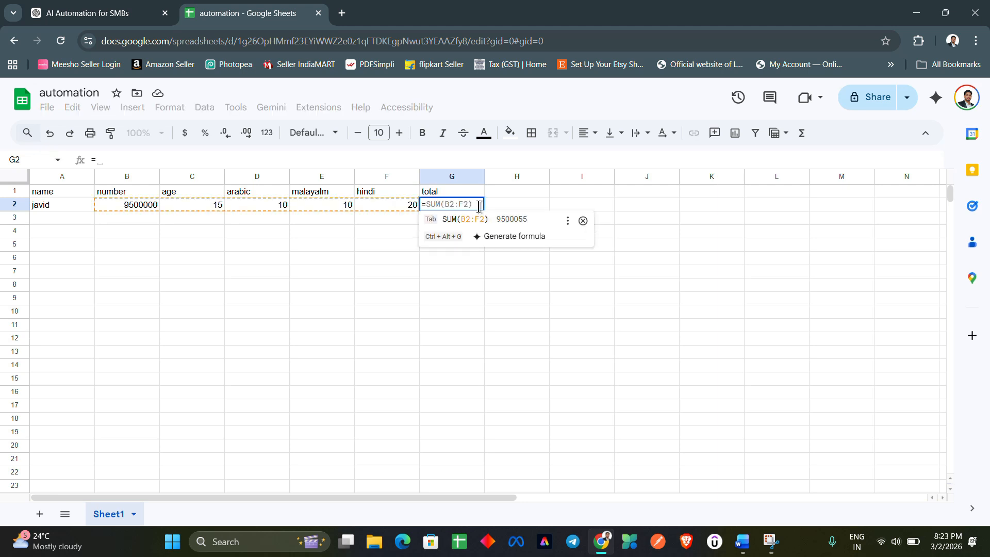
pyautogui.write('su')
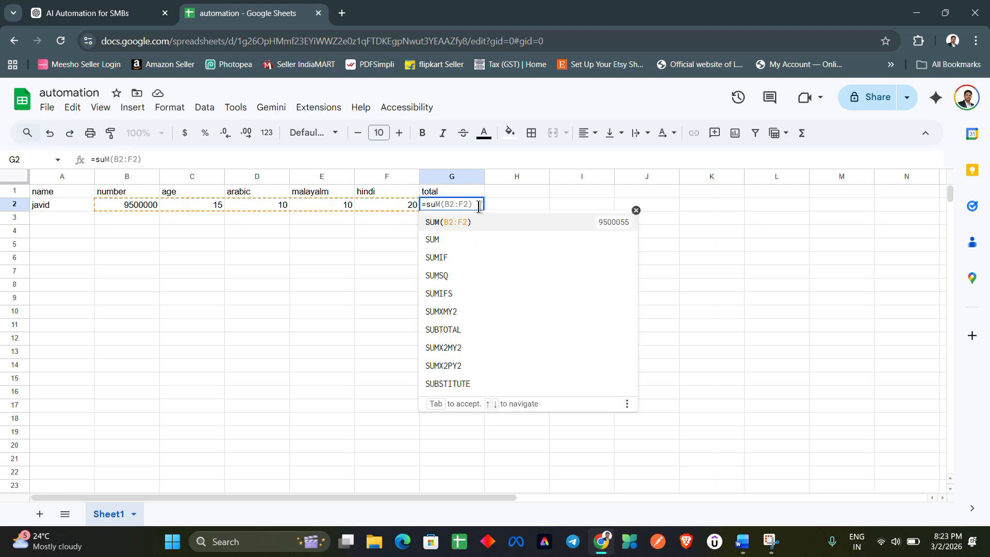
pyautogui.write('m')
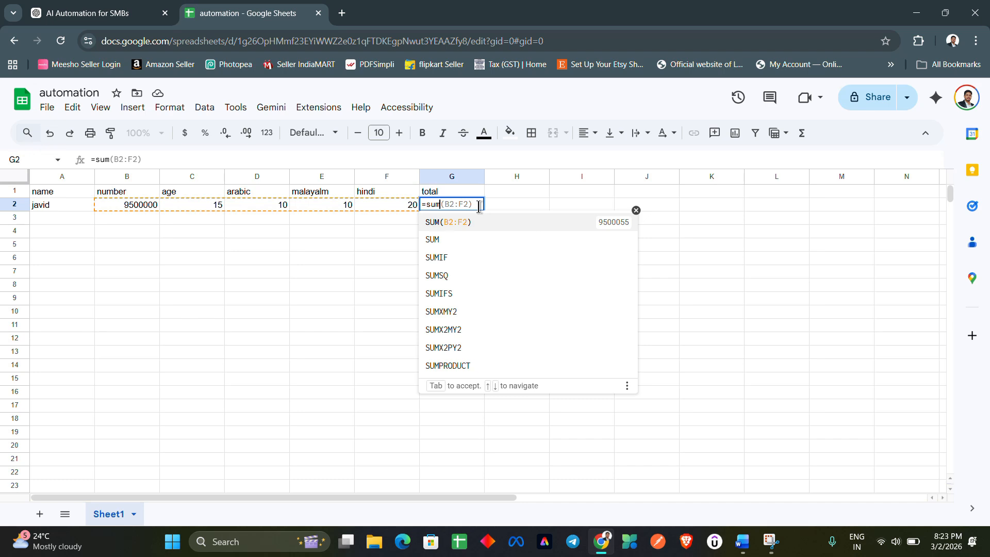
pyautogui.write('(')
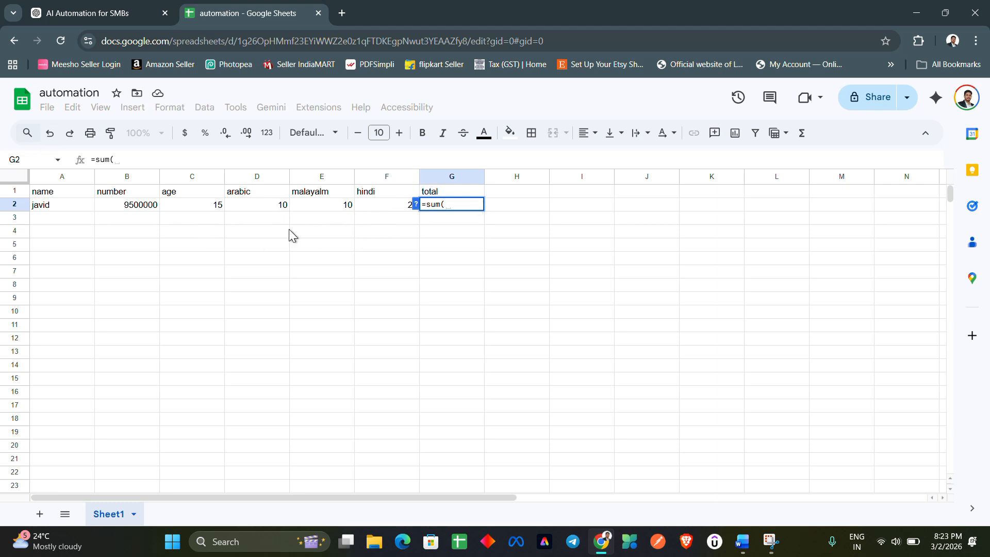
pyautogui.click(258, 208)
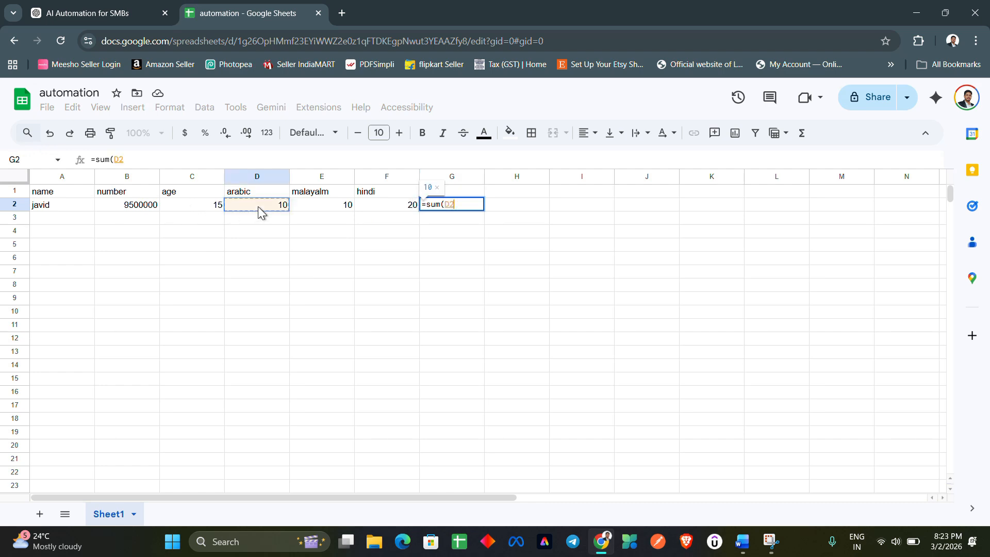
pyautogui.moveTo(258, 206); pyautogui.dragTo(361, 204)
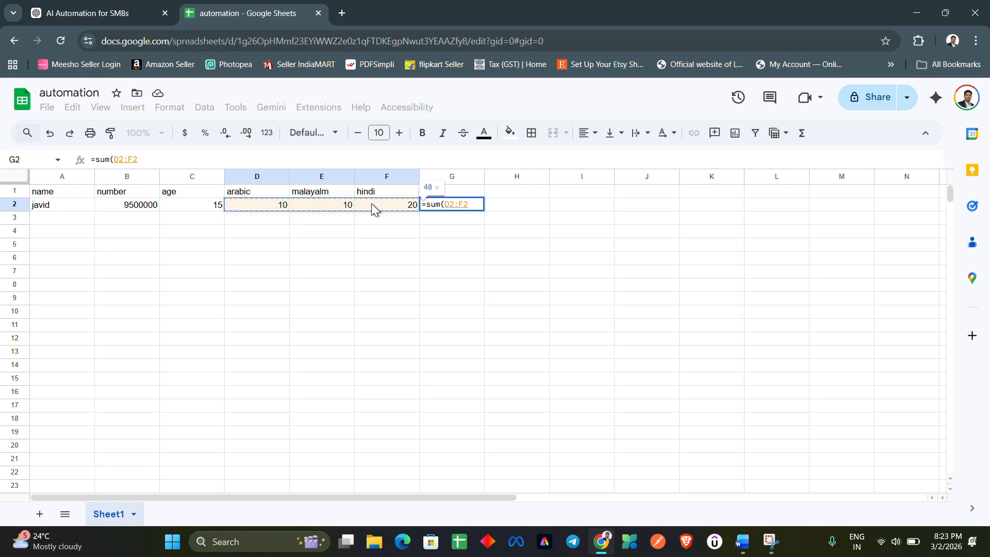
pyautogui.write(')')
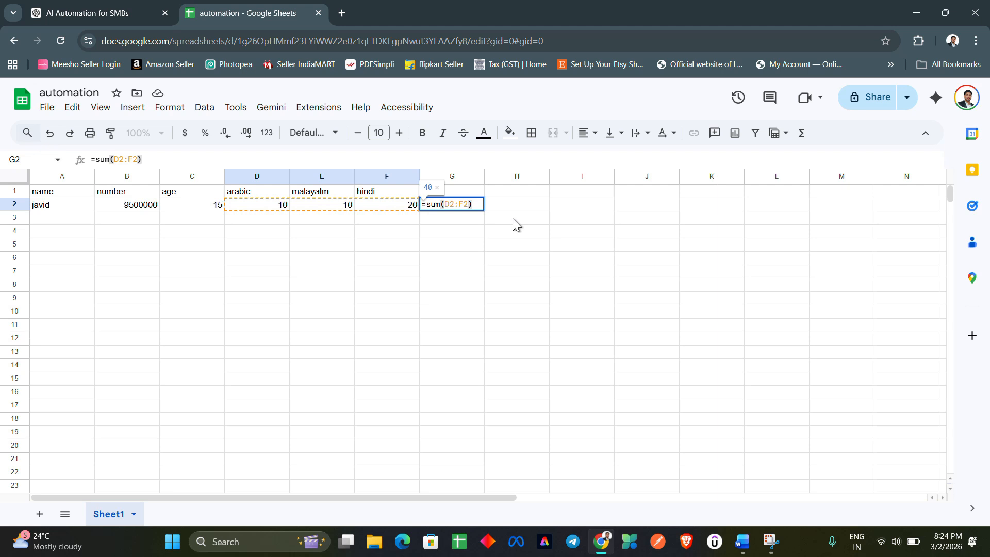
pyautogui.press('Return')
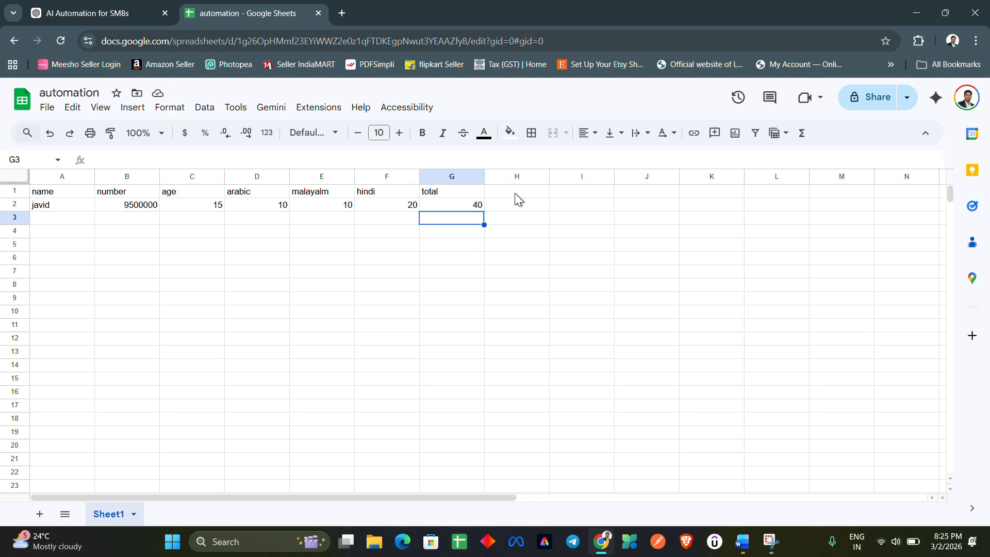
# Add an "Avarege" header in cell H1, beside the total column
pyautogui.click(515, 193)
pyautogui.write('A')
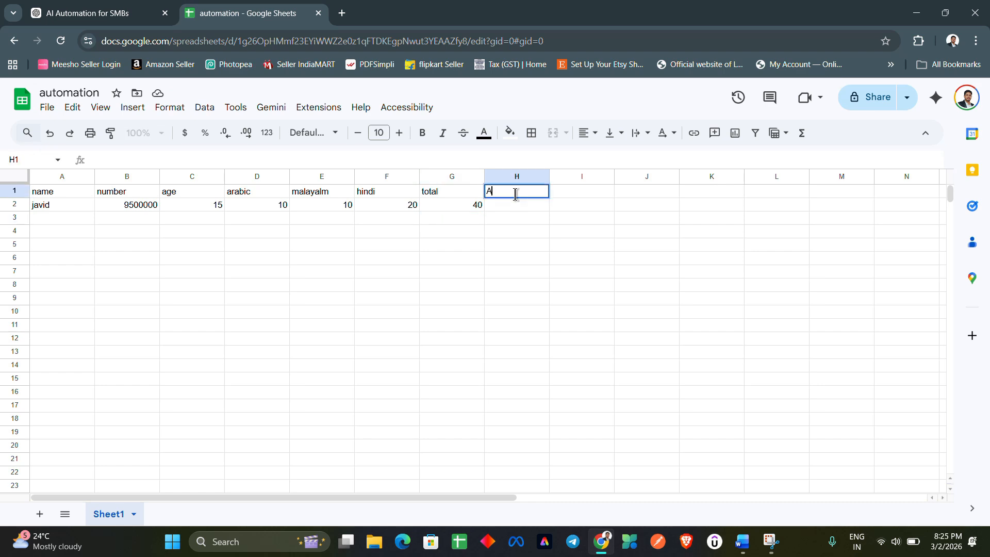
pyautogui.write('varege')
pyautogui.press('Return')
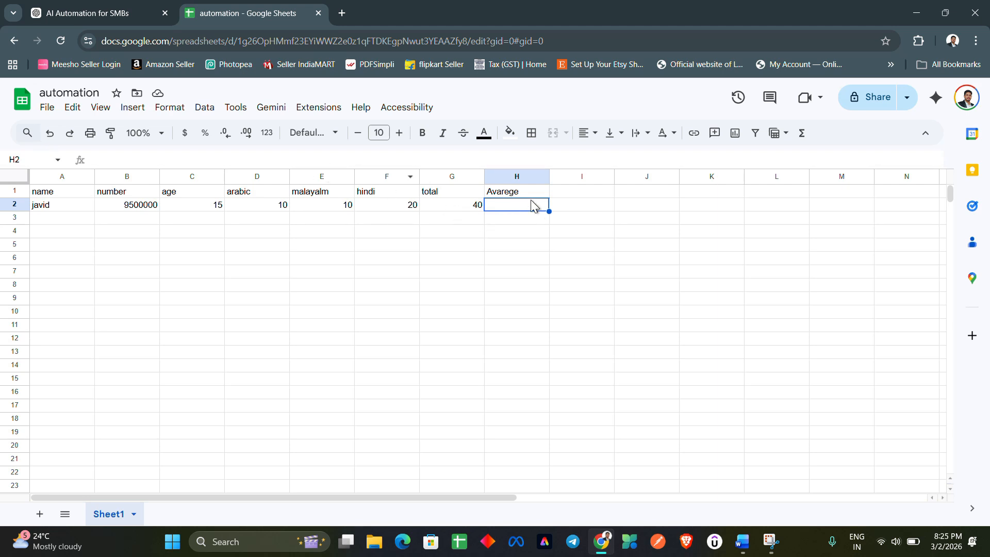
# Calculate the average of the three subject marks in H2 with the formula =average(D2:F2)
pyautogui.write('=')
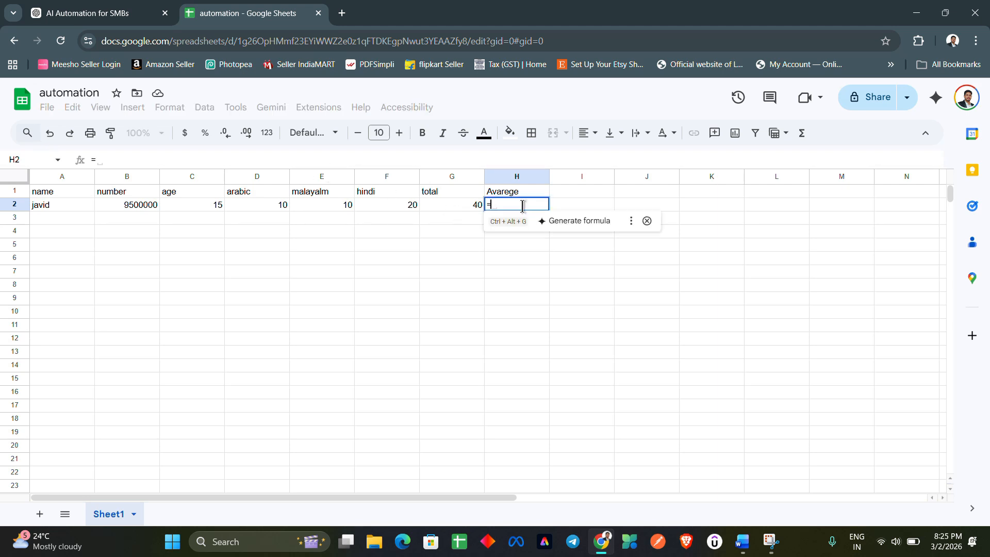
pyautogui.write('a')
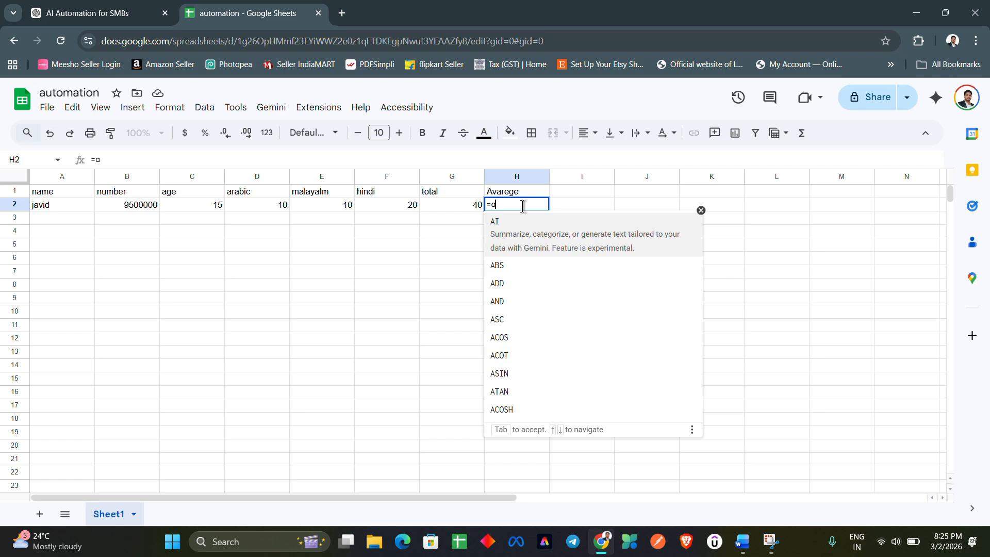
pyautogui.write('v')
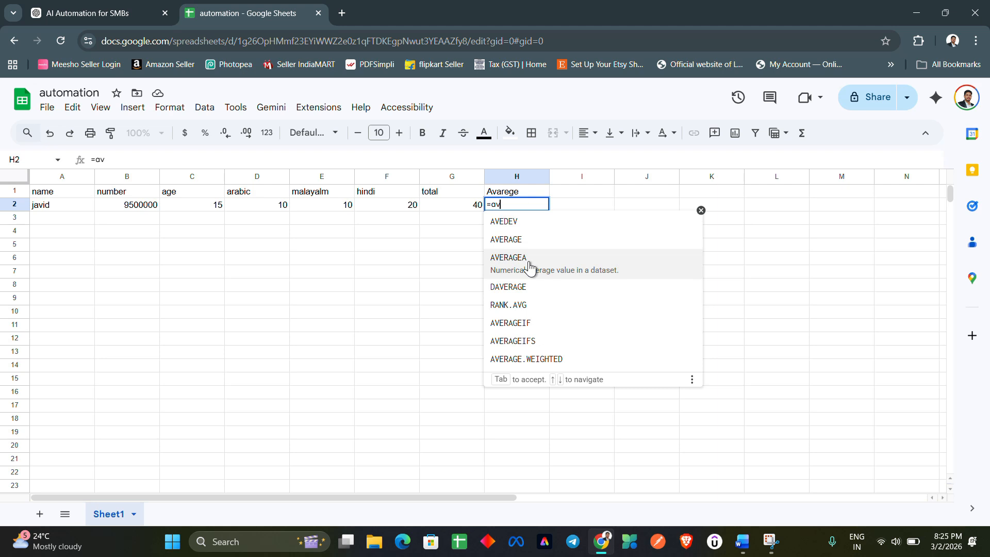
pyautogui.write('erage')
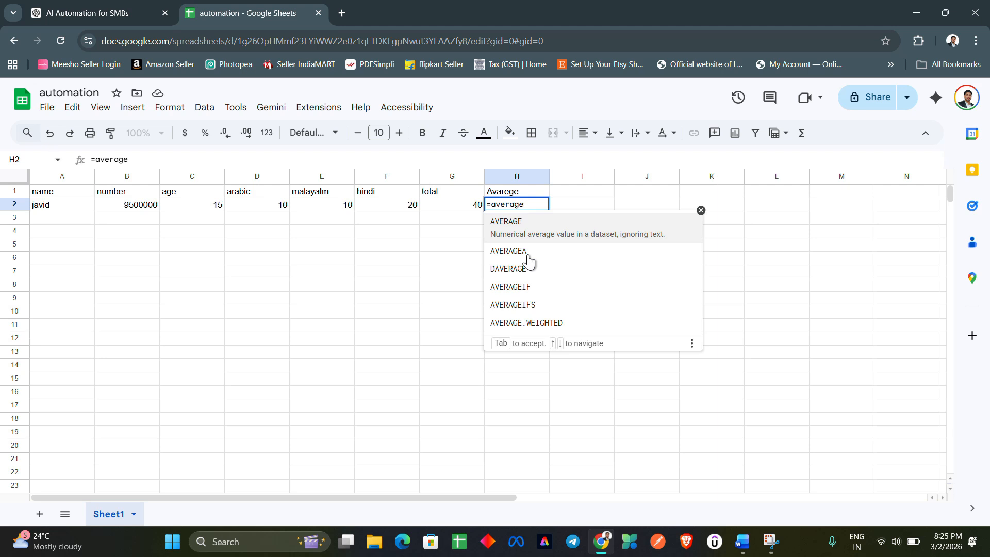
pyautogui.write('(')
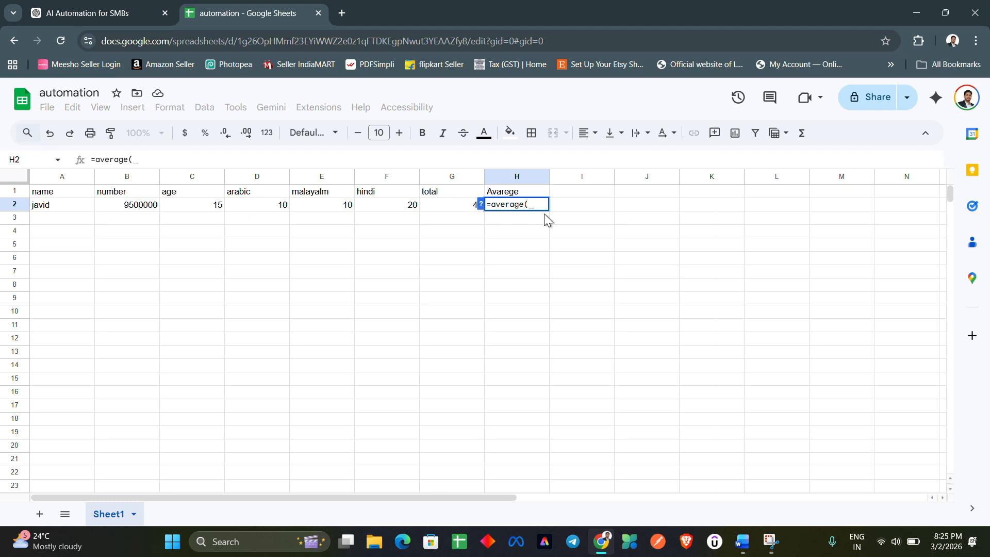
pyautogui.click(250, 206)
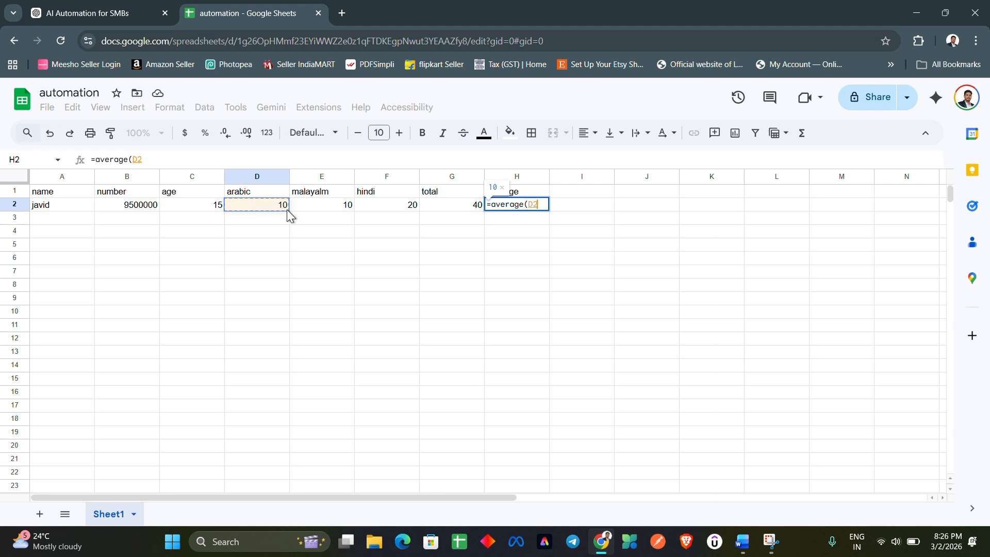
pyautogui.moveTo(288, 214); pyautogui.dragTo(366, 203)
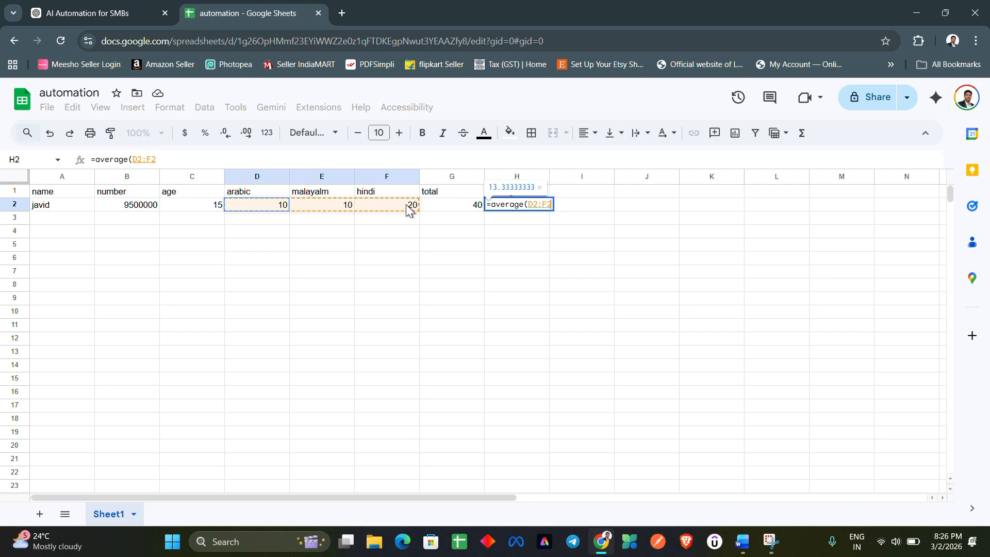
pyautogui.moveTo(408, 209); pyautogui.dragTo(408, 209)
pyautogui.write(')')
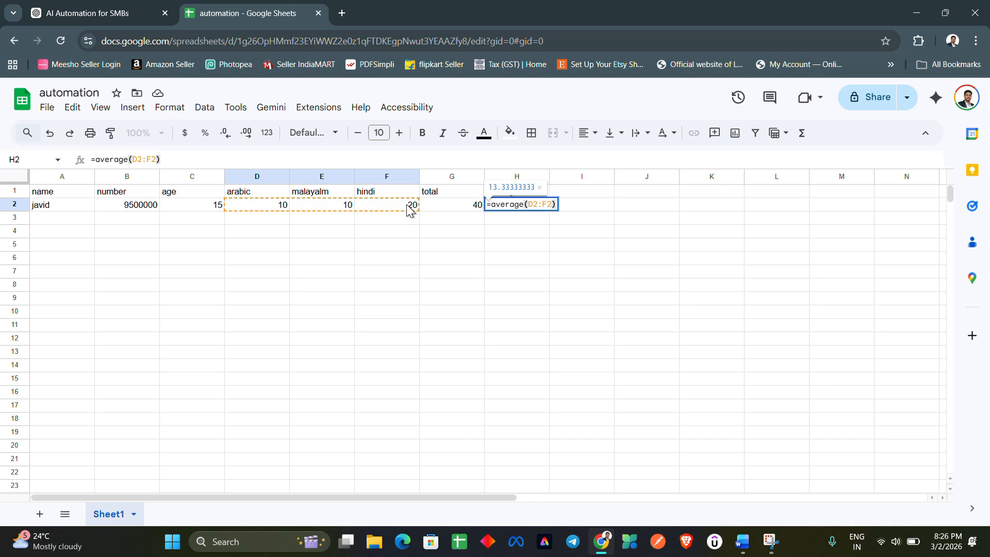
pyautogui.press('Return')
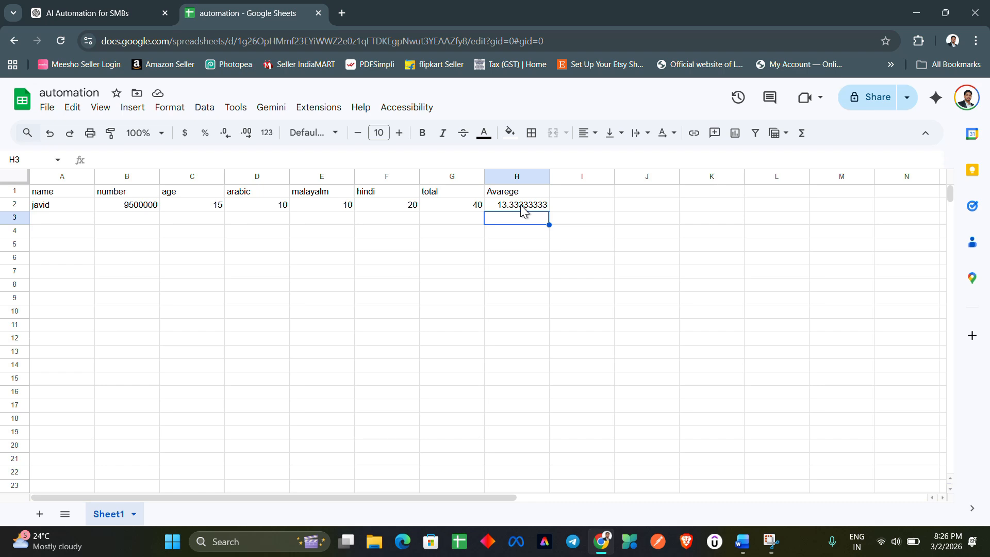
pyautogui.click(322, 338)
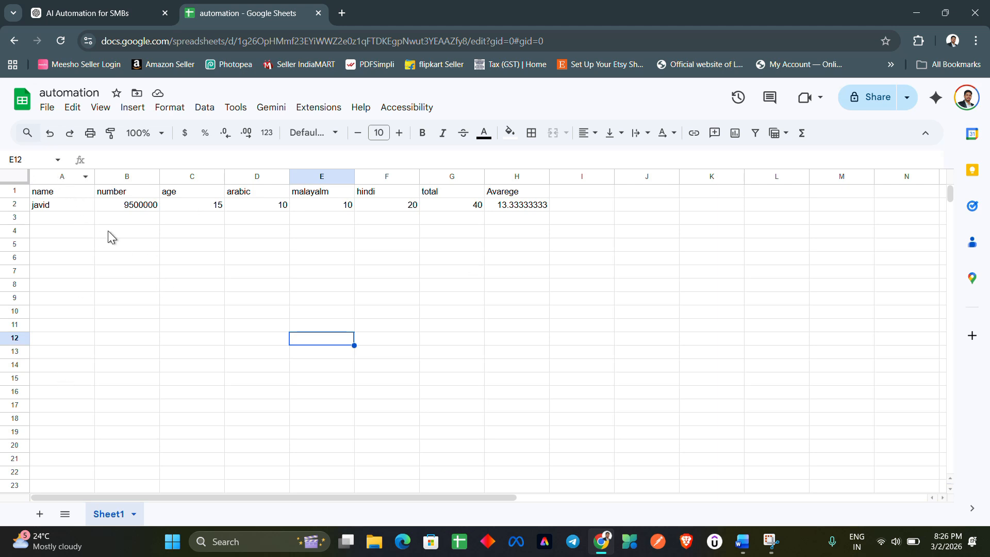
pyautogui.click(65, 177)
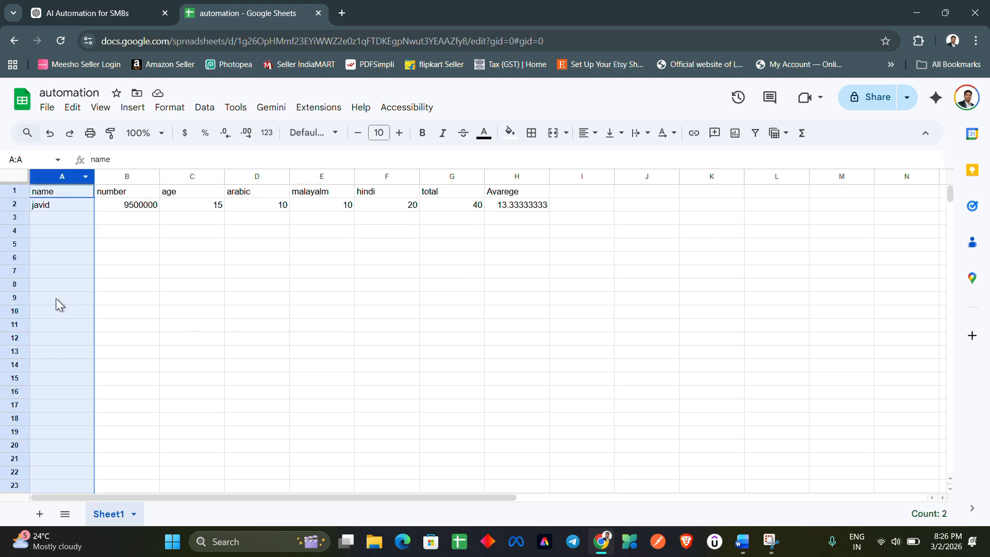
pyautogui.click(611, 245)
pyautogui.click(13, 218)
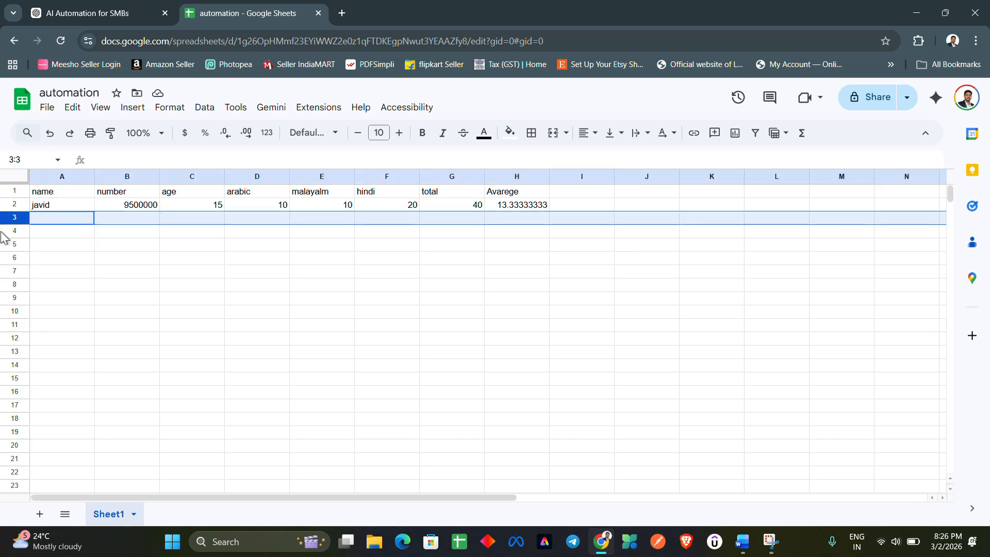
pyautogui.rightClick(82, 176)
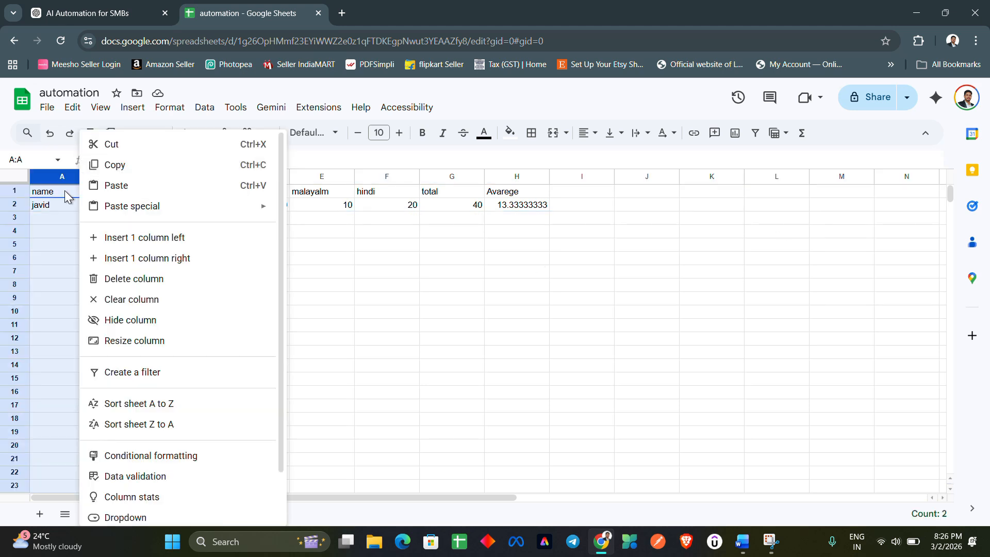
pyautogui.click(71, 206)
pyautogui.click(69, 176)
pyautogui.click(180, 288)
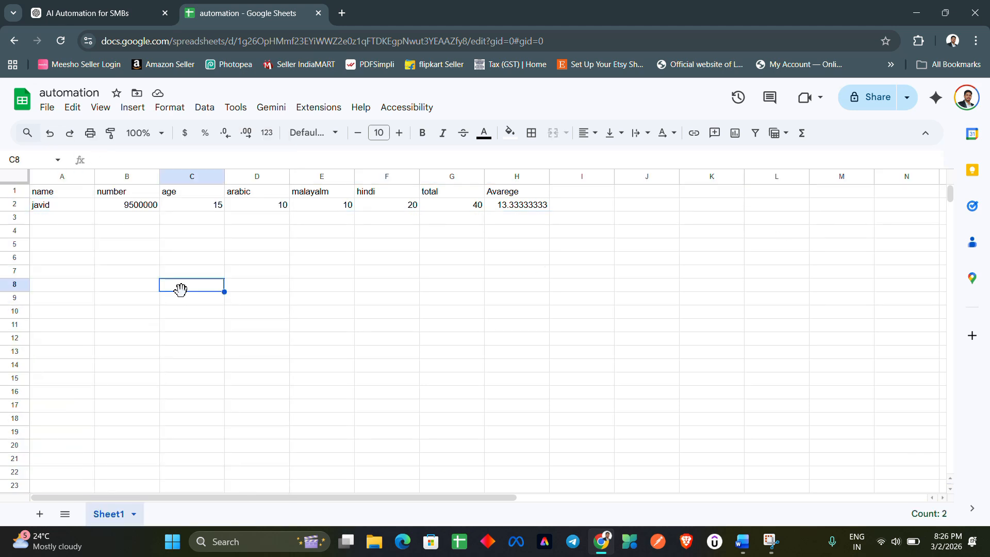
pyautogui.click(54, 177)
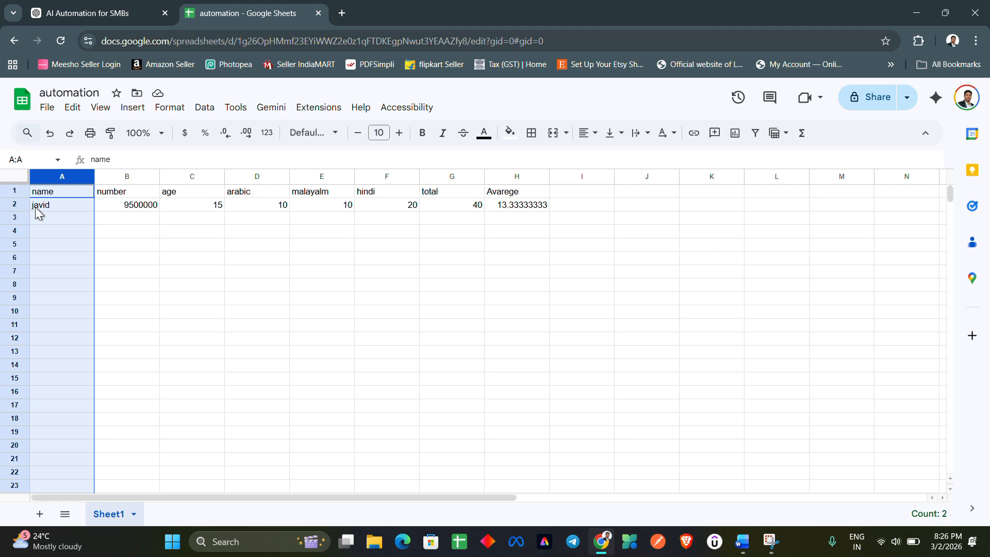
pyautogui.click(154, 313)
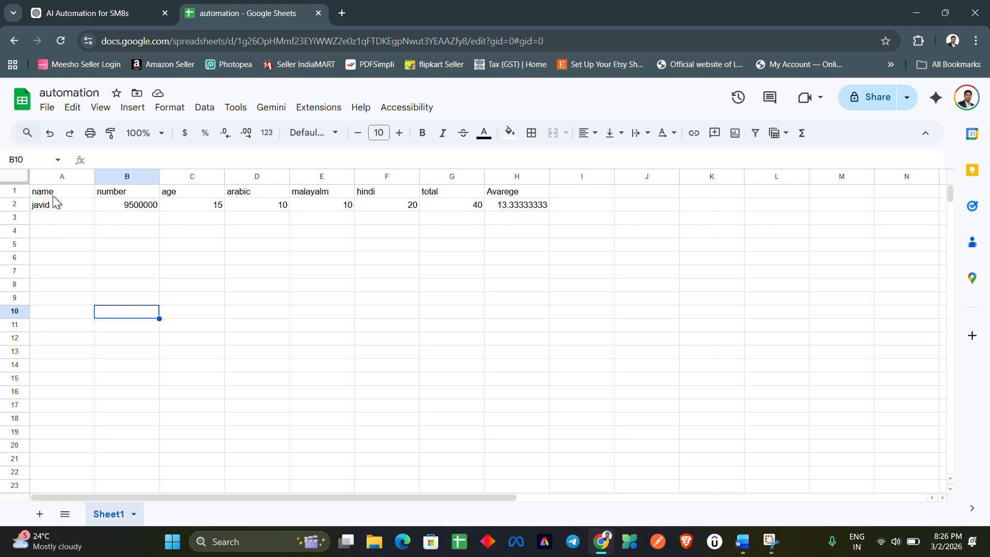
# Insert one empty column to the left of the name column
pyautogui.click(46, 176)
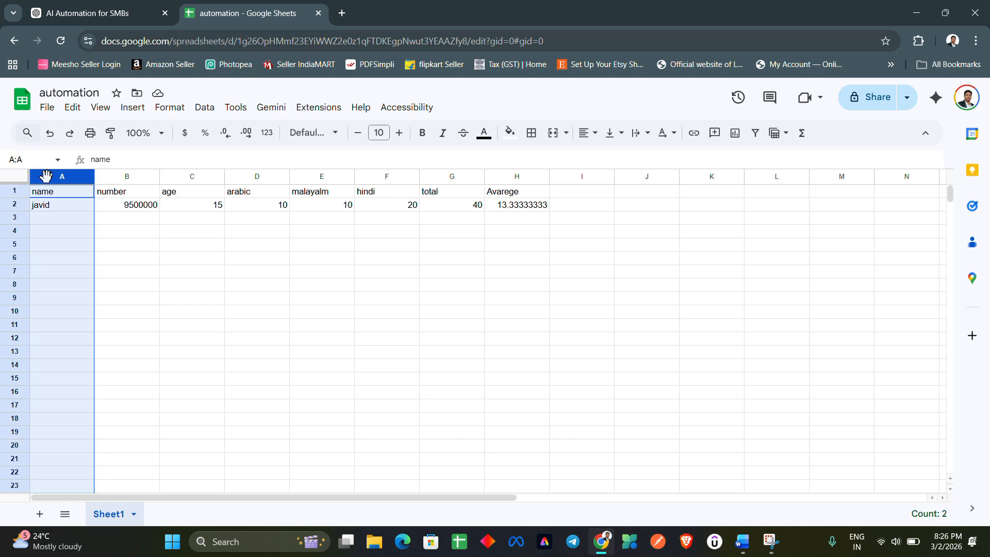
pyautogui.rightClick(47, 176)
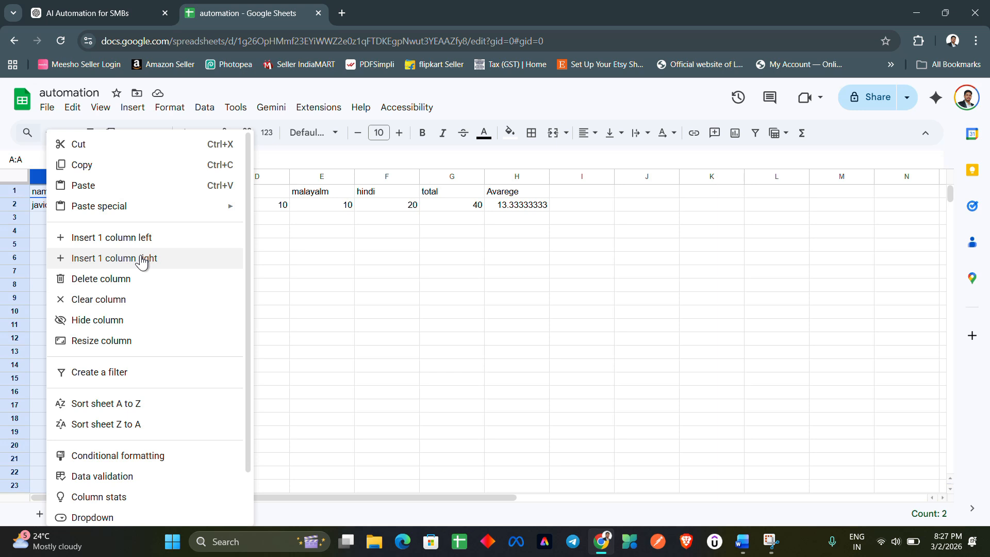
pyautogui.click(134, 241)
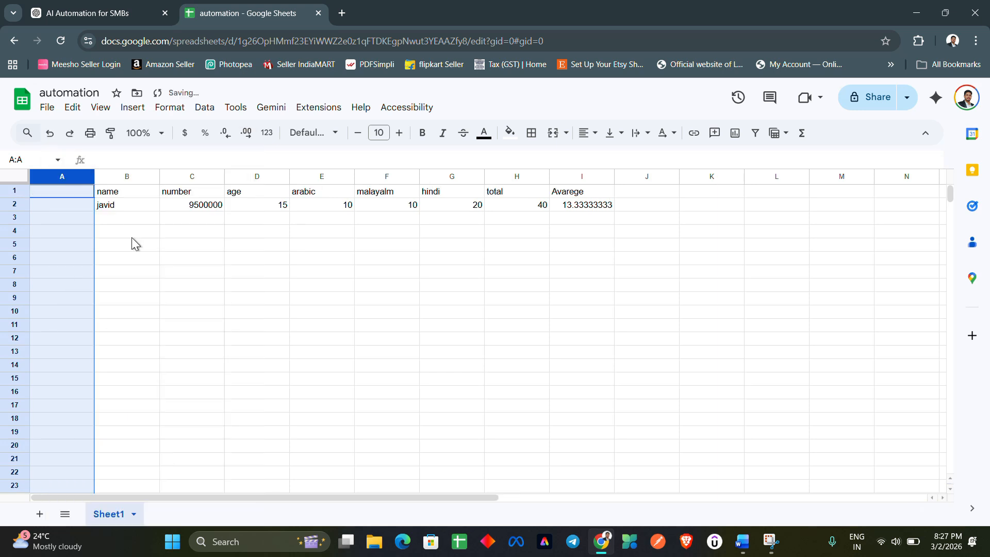
pyautogui.click(121, 243)
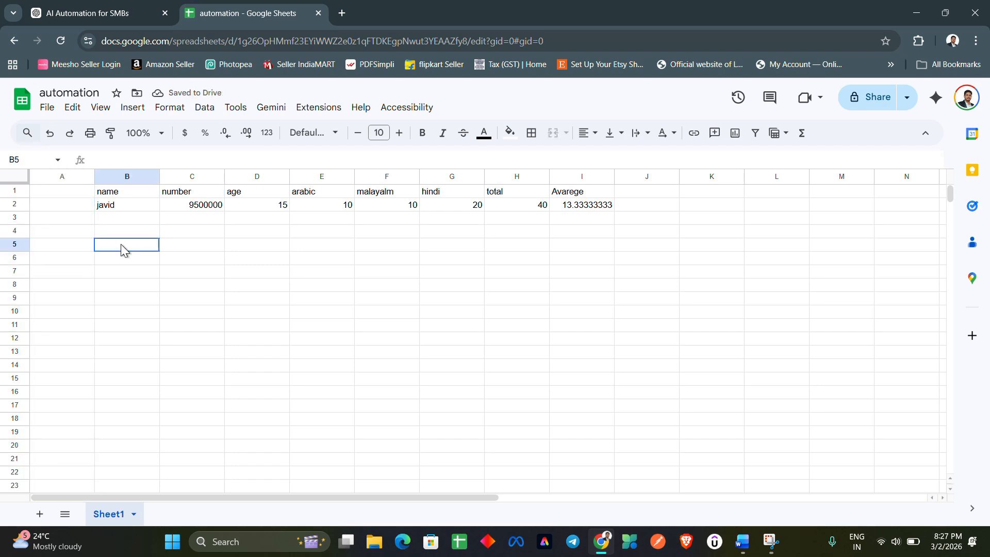
# Add a "No" header in cell A1 of the empty first column
pyautogui.click(45, 190)
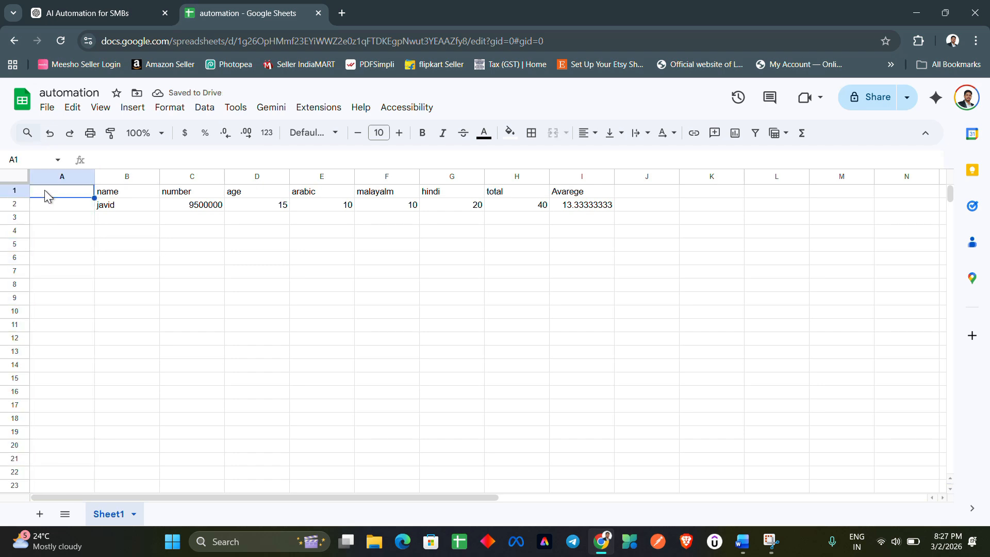
pyautogui.write('No')
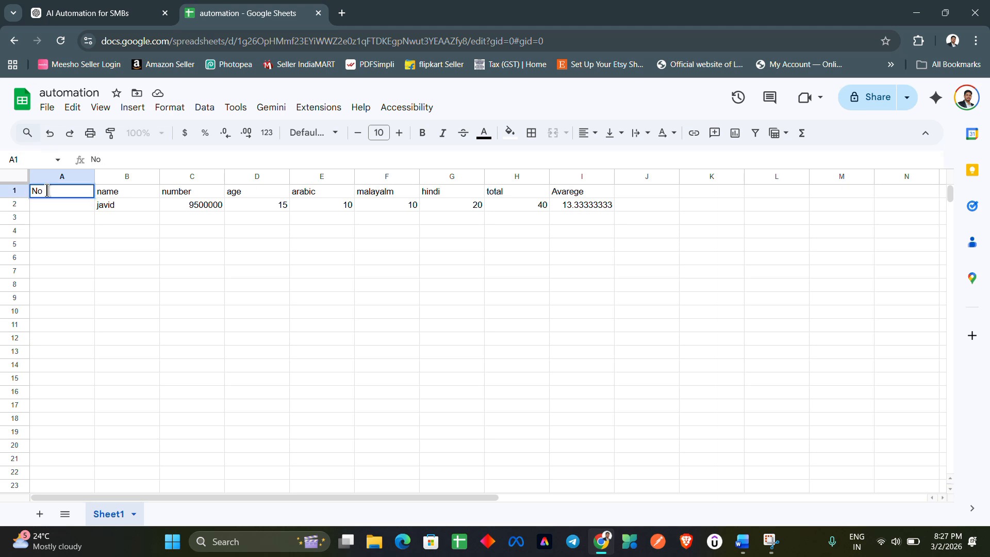
pyautogui.click(125, 245)
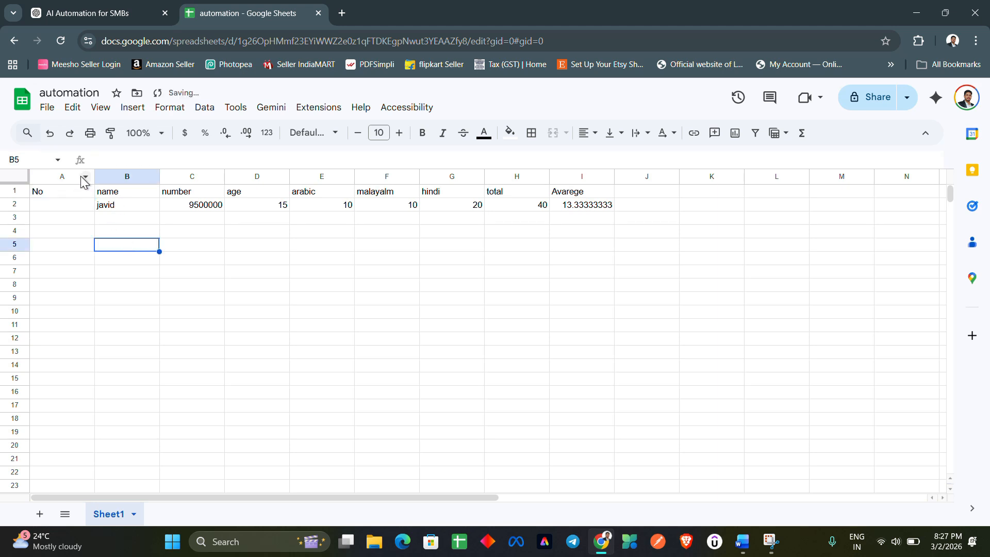
# Narrow column A so that it just fits the "No" header
pyautogui.click(64, 176)
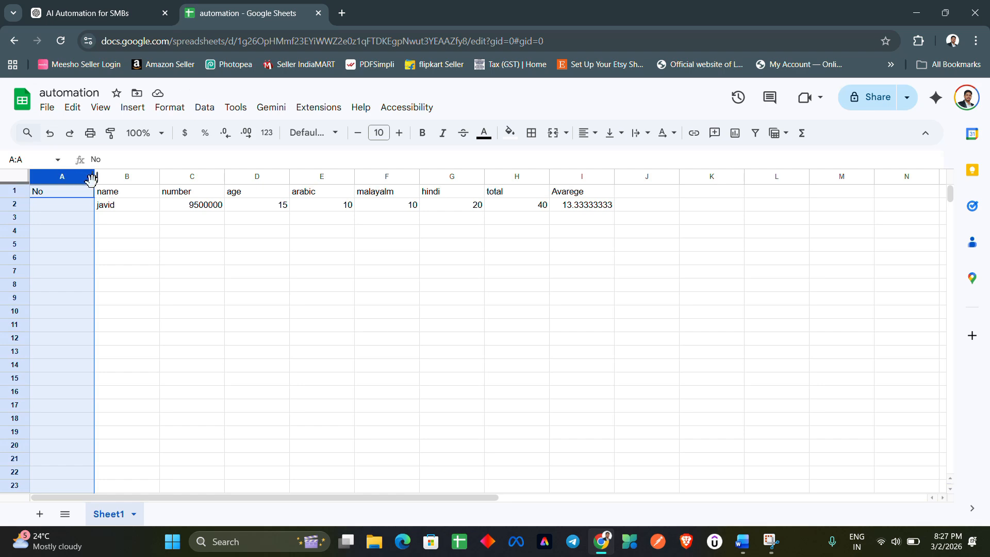
pyautogui.click(149, 287)
pyautogui.click(56, 175)
pyautogui.moveTo(96, 179); pyautogui.dragTo(96, 180)
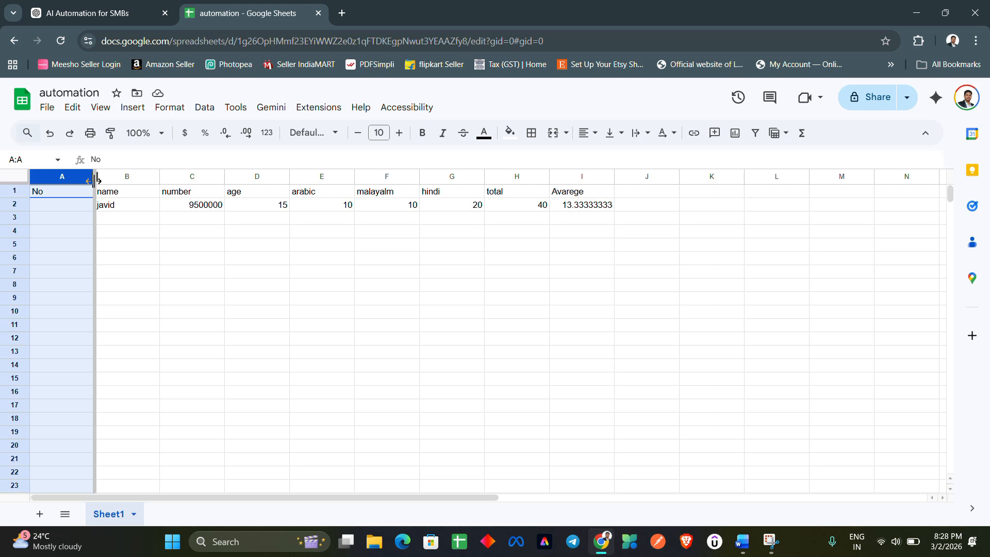
pyautogui.moveTo(95, 179); pyautogui.dragTo(50, 180)
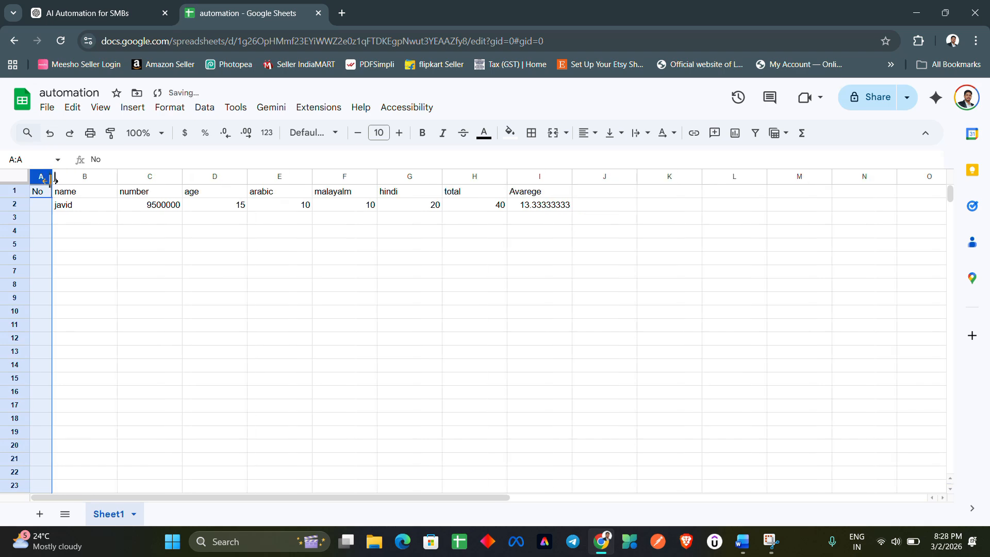
pyautogui.click(58, 257)
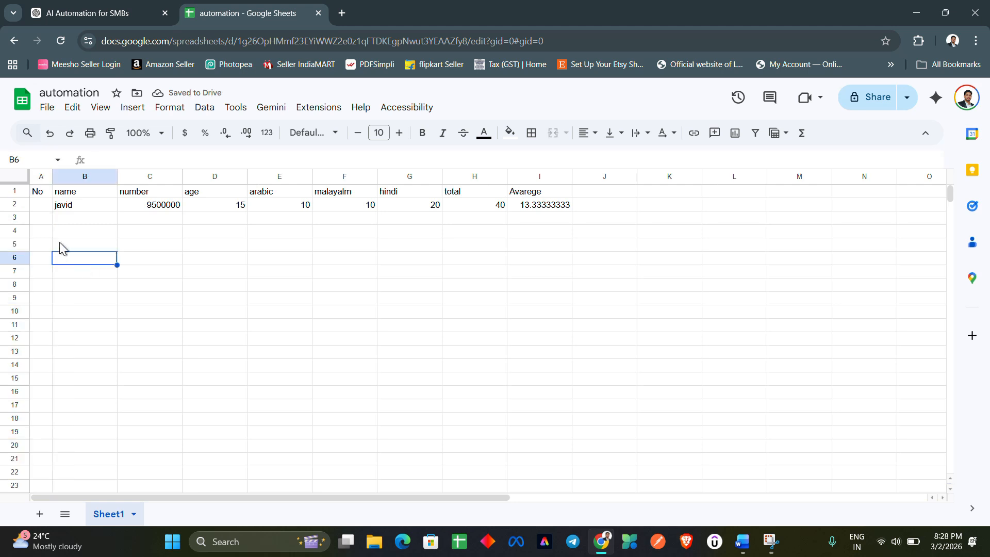
# Enter the serial numbers 1, 2 and 3 in cells A2 to A4 under the "No" header
pyautogui.click(43, 210)
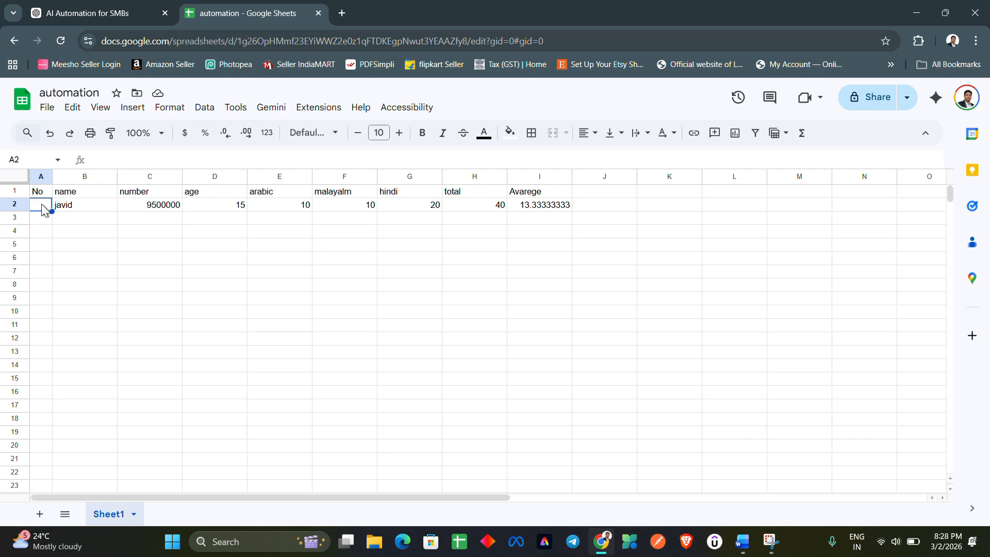
pyautogui.write('1')
pyautogui.press('Return')
pyautogui.write('2')
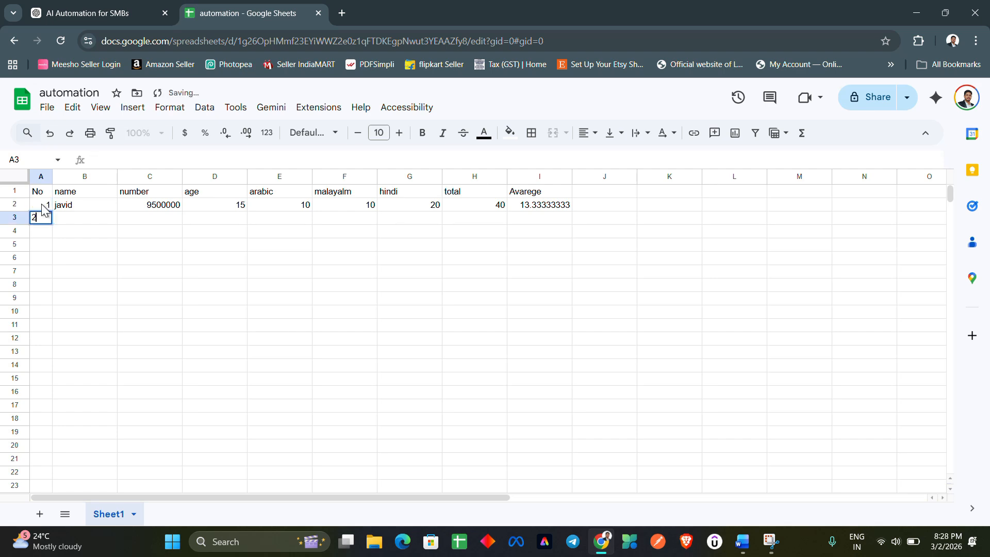
pyautogui.press('Return')
pyautogui.write('3')
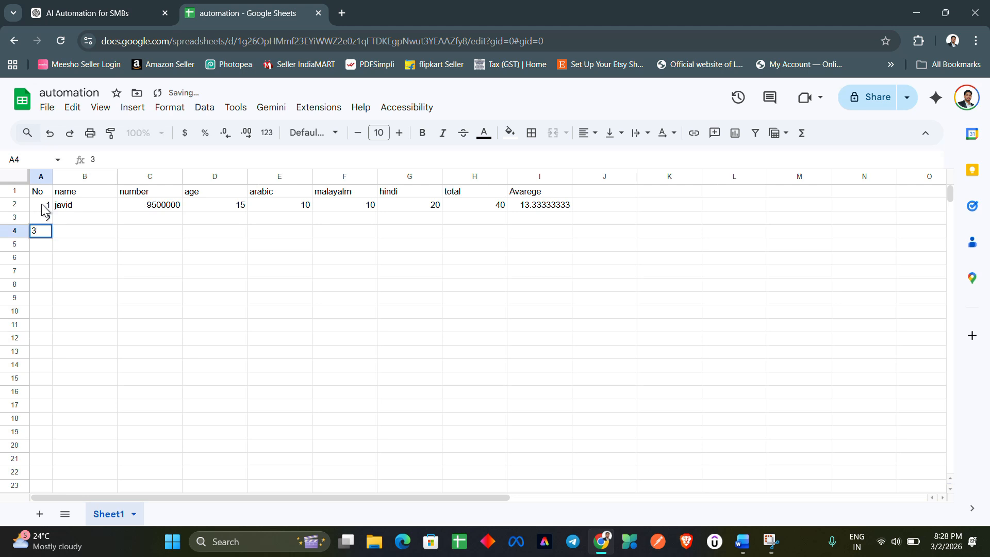
pyautogui.click(209, 259)
pyautogui.scroll(-2, 31, 459)
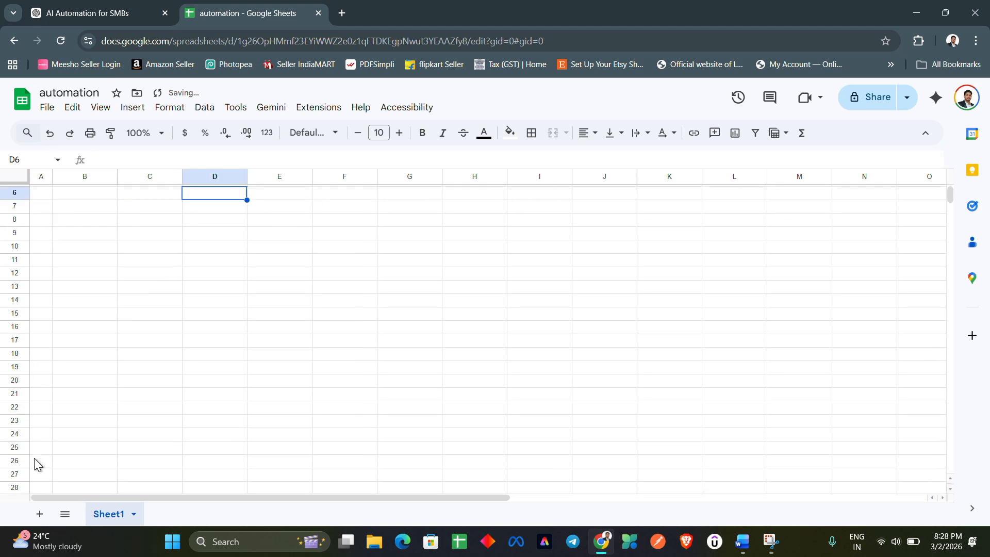
pyautogui.scroll(2, 52, 401)
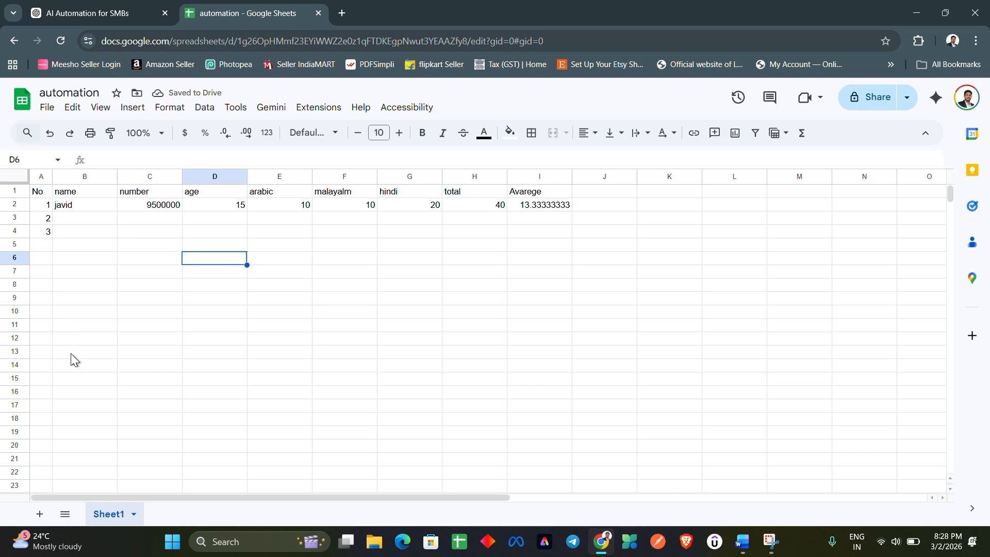
# Extend the number series from A2:A4 down to A20 with autofill, numbering the rows up to 19
pyautogui.click(39, 206)
pyautogui.moveTo(39, 212); pyautogui.dragTo(37, 241)
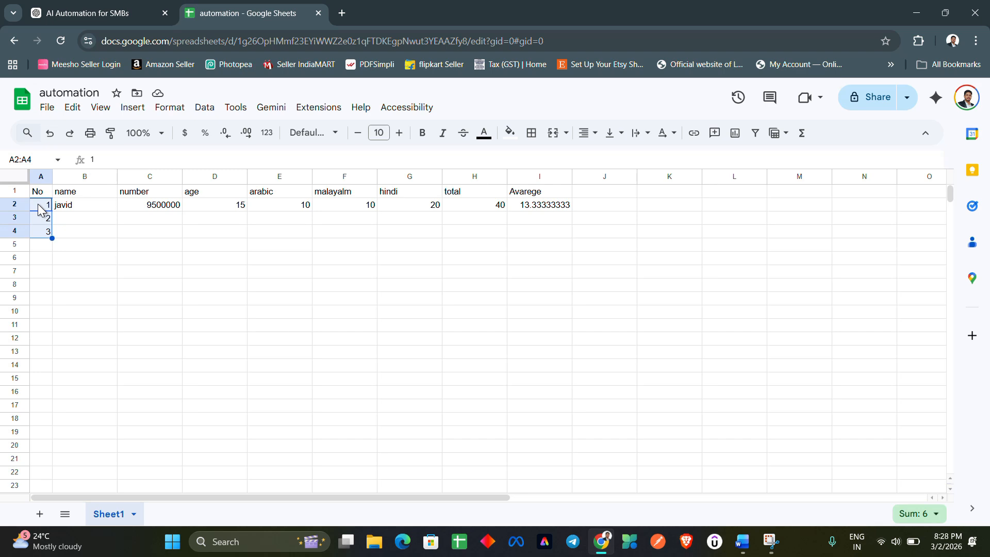
pyautogui.click(48, 245)
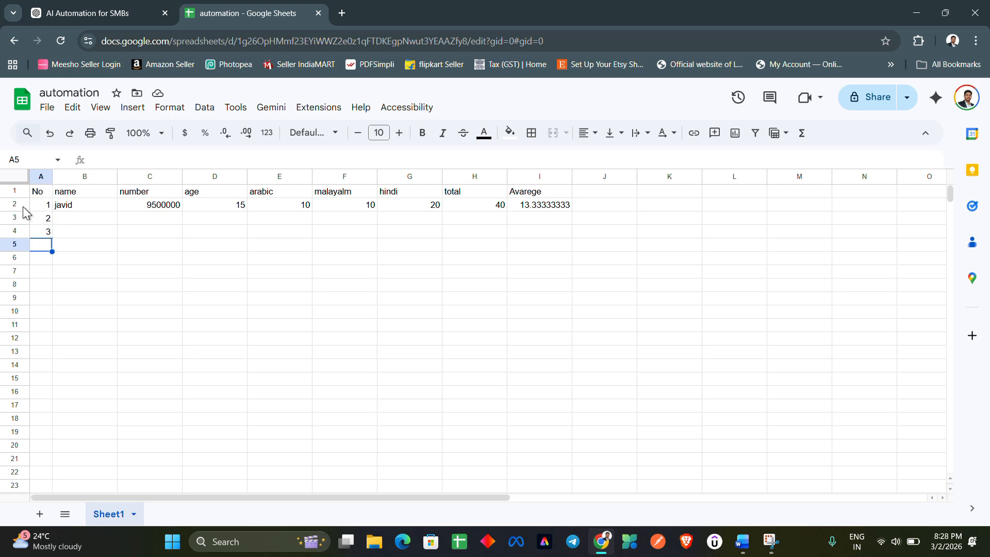
pyautogui.click(38, 207)
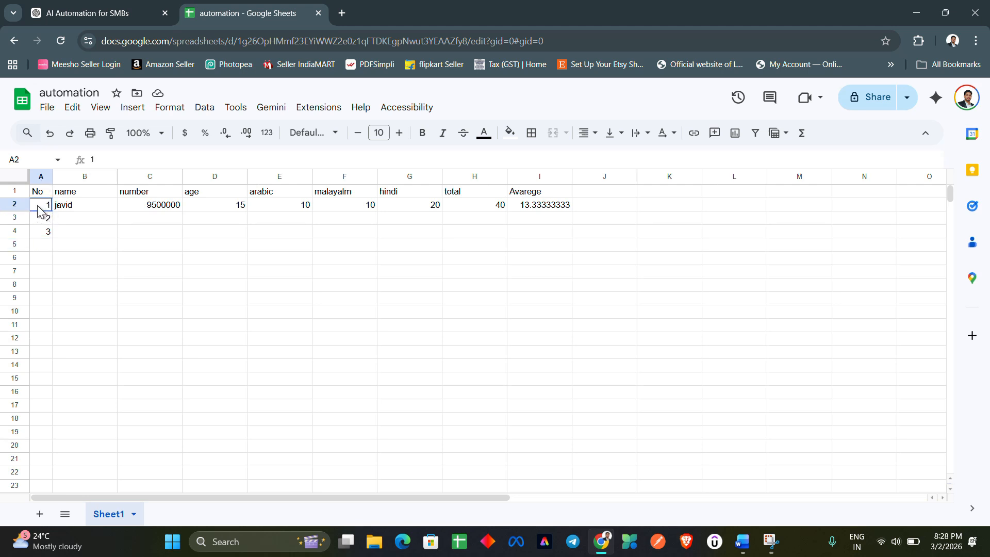
pyautogui.moveTo(38, 210); pyautogui.dragTo(39, 231)
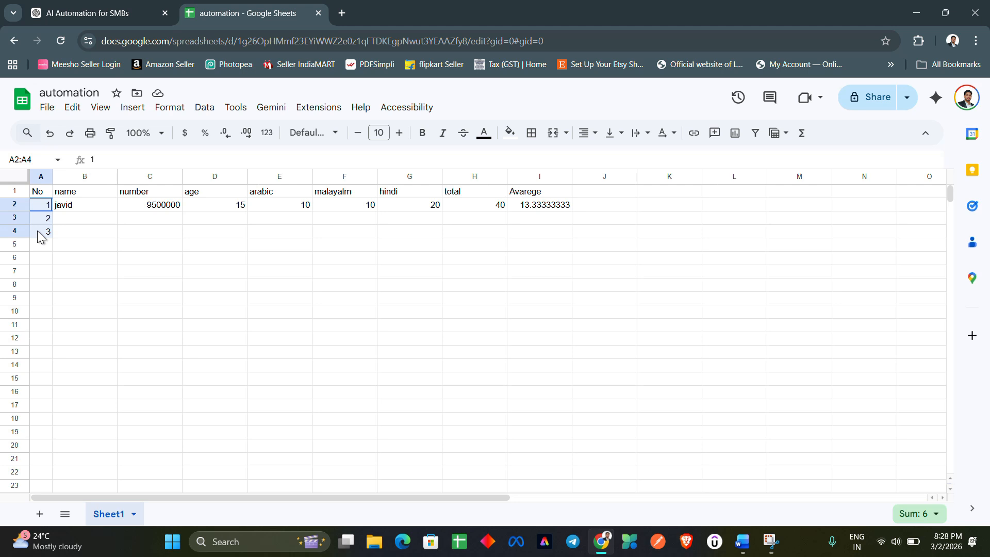
pyautogui.moveTo(37, 231); pyautogui.dragTo(40, 232)
pyautogui.moveTo(51, 238); pyautogui.dragTo(41, 452)
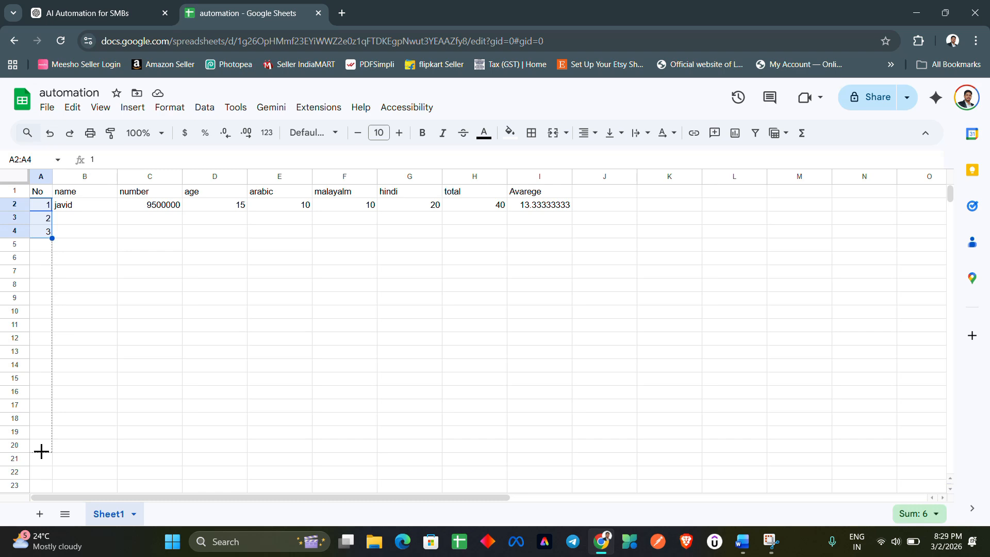
pyautogui.moveTo(42, 451); pyautogui.dragTo(41, 452)
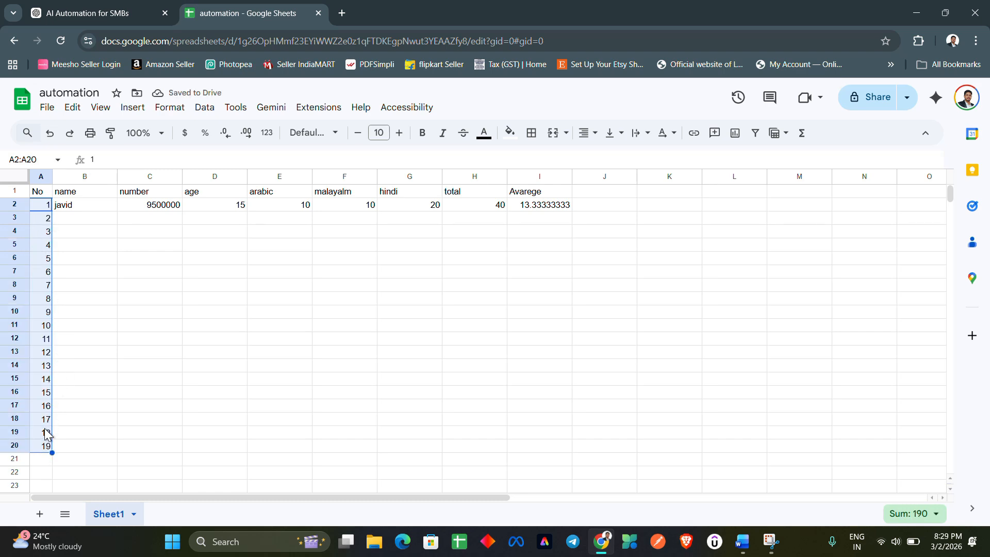
pyautogui.click(145, 355)
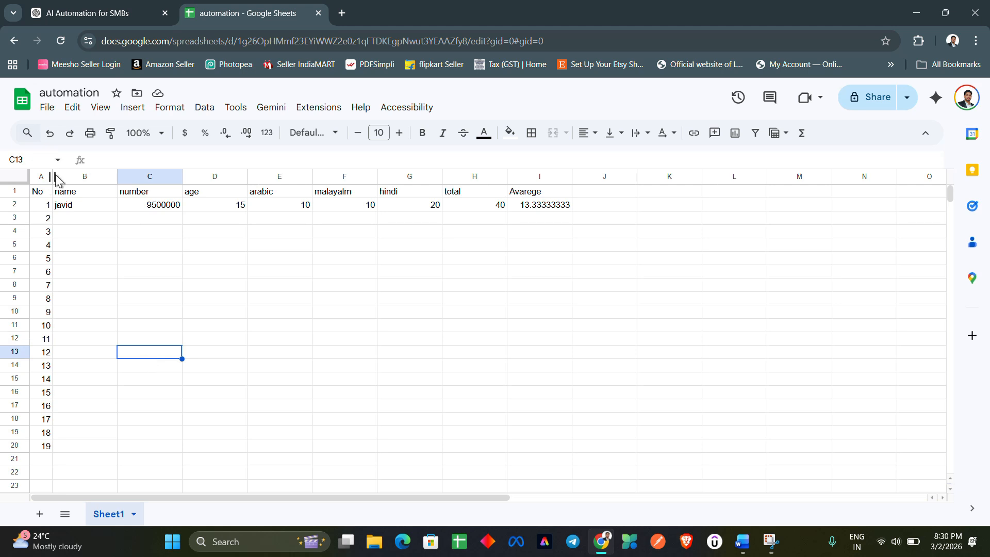
# Widen column A to slightly more than the other columns' width and make header row 1 taller
pyautogui.moveTo(53, 177); pyautogui.dragTo(99, 177)
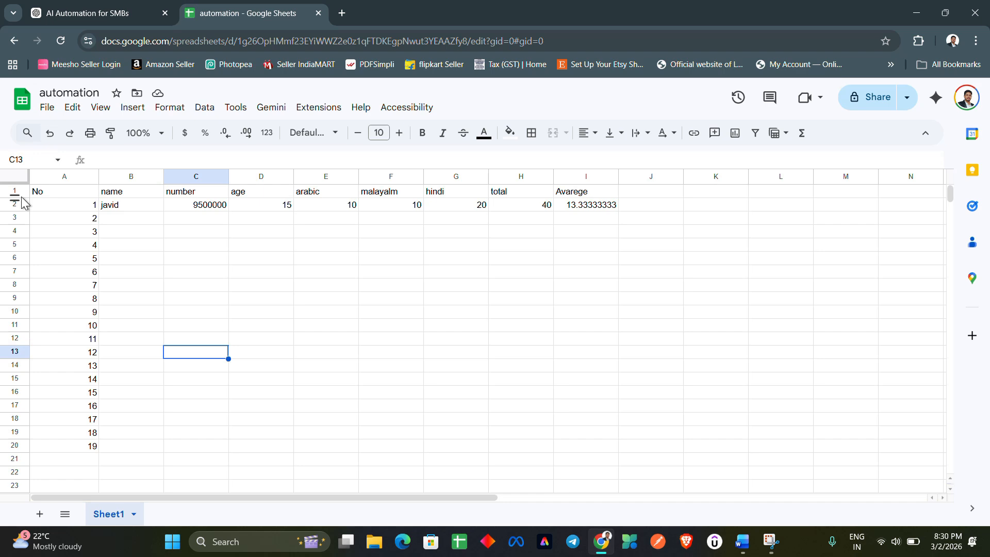
pyautogui.moveTo(14, 198)
pyautogui.mouseDown()
pyautogui.moveTo(14, 222)
pyautogui.moveTo(24, 198)
pyautogui.mouseUp()
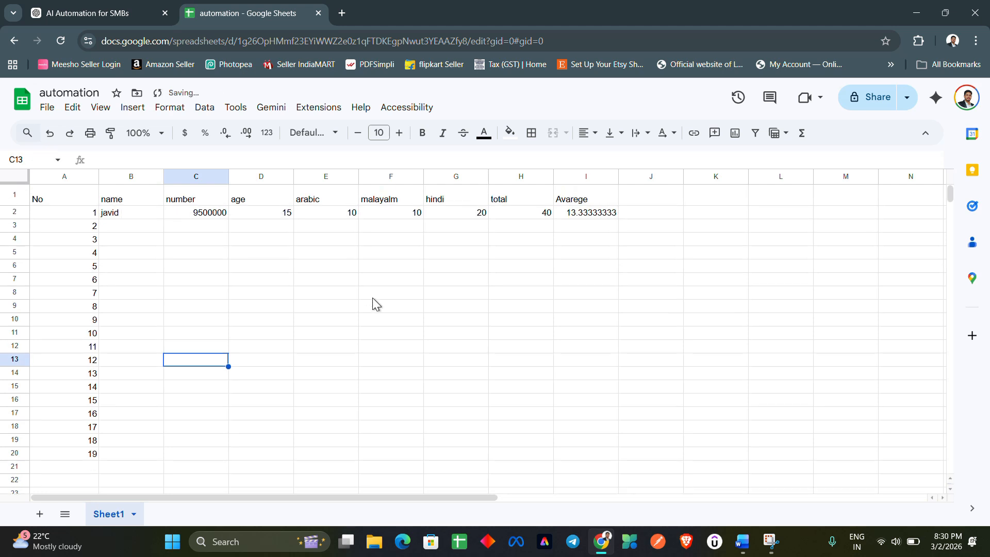